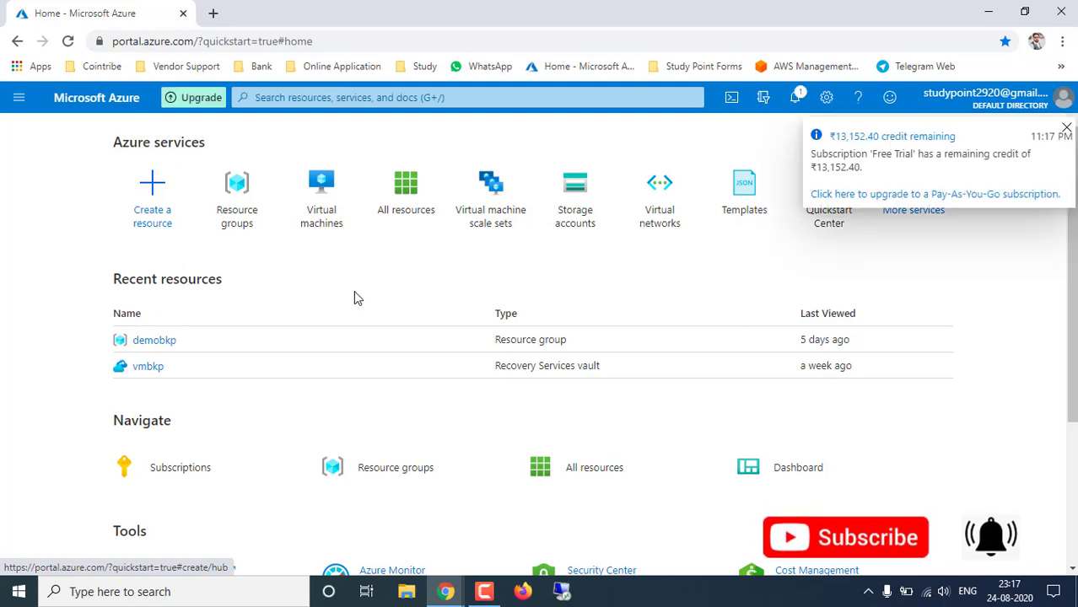
Start creating a new virtual machine from the list of virtual machines
left_click(321, 201)
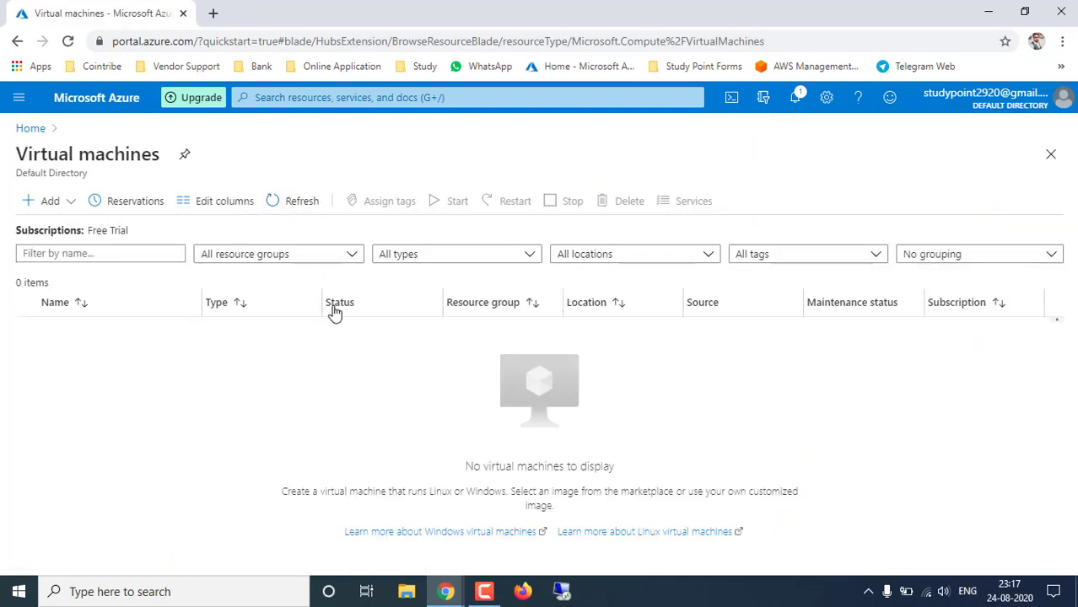
left_click(63, 203)
left_click(79, 230)
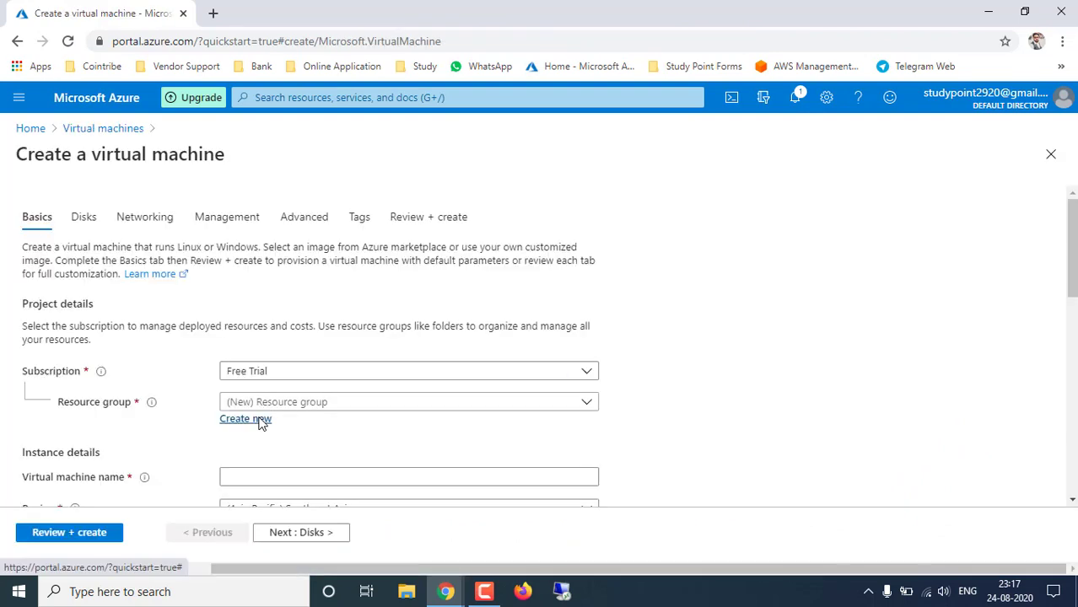
Create a new resource group named RG1 for the virtual machine
left_click(388, 405)
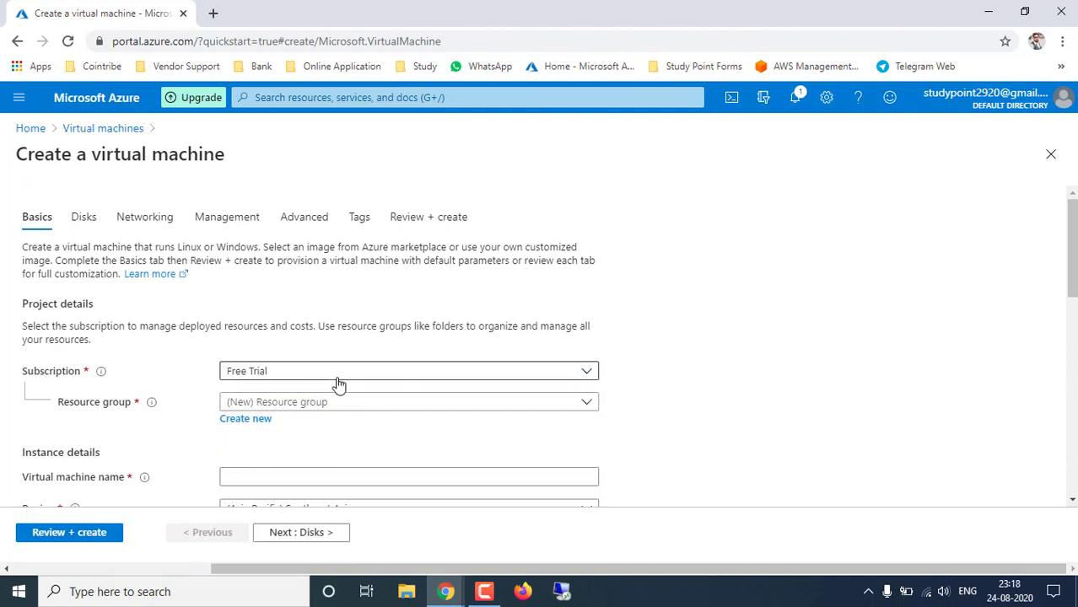
left_click(245, 420)
left_click(273, 338)
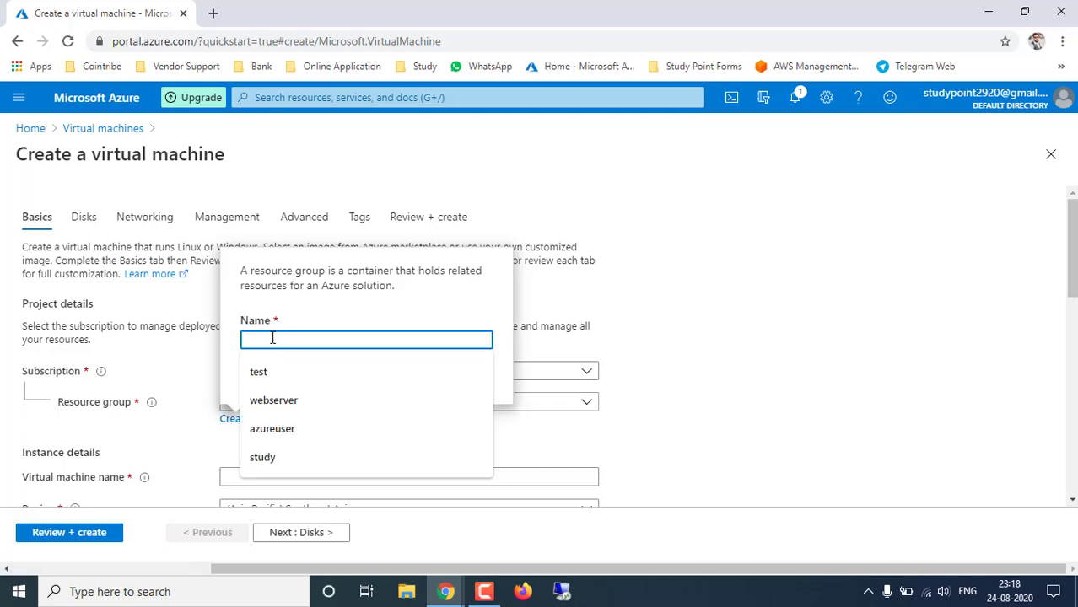
type("tg1")
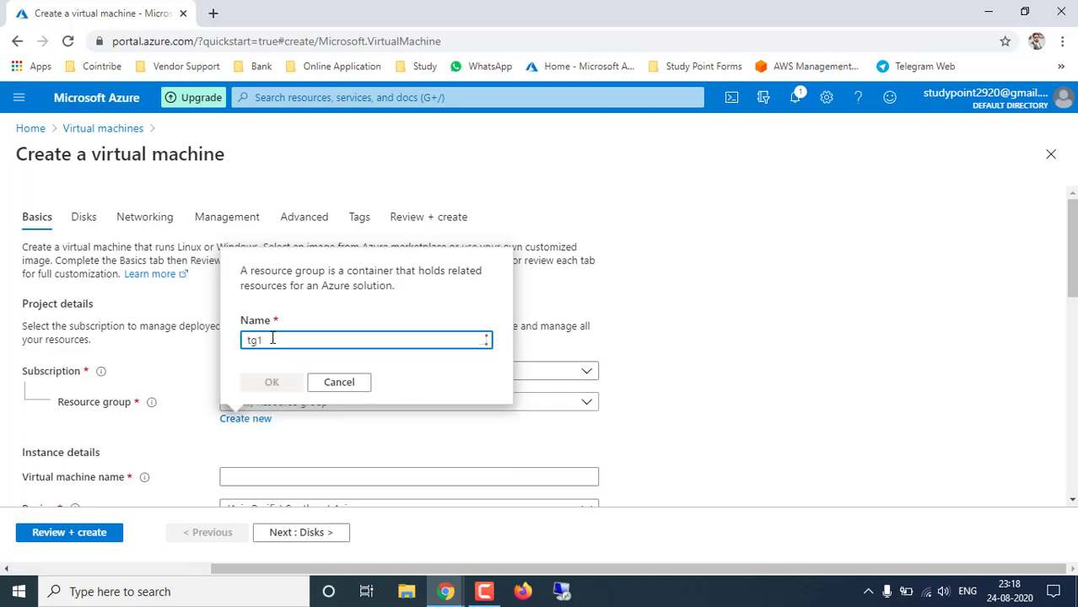
left_click_drag(272, 338, 223, 339)
type("t")
key("BackSpace")
type("RG!")
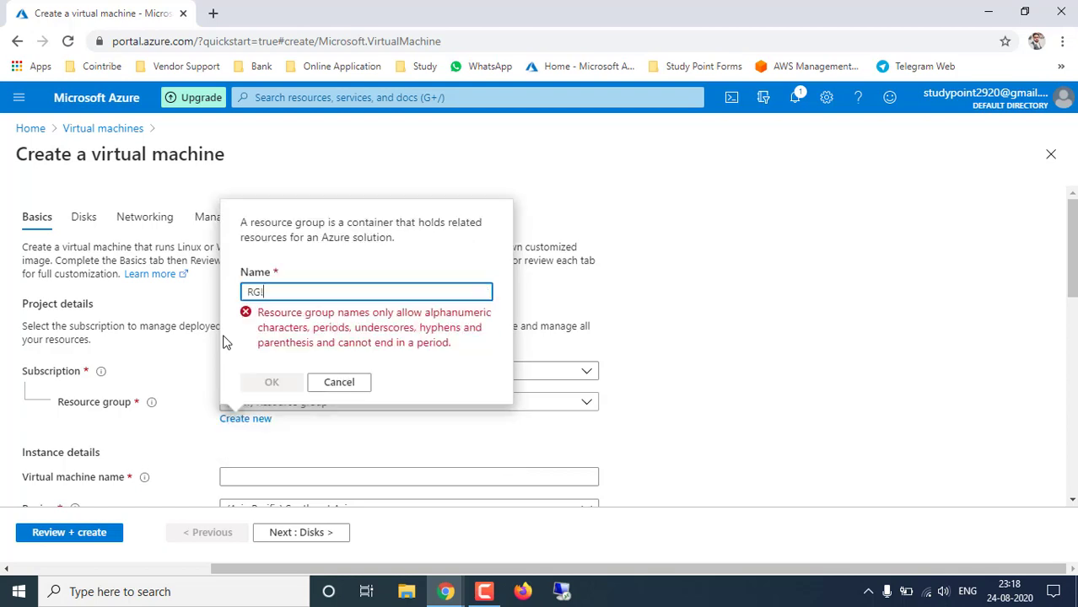
key("BackSpace")
type("1")
left_click(280, 386)
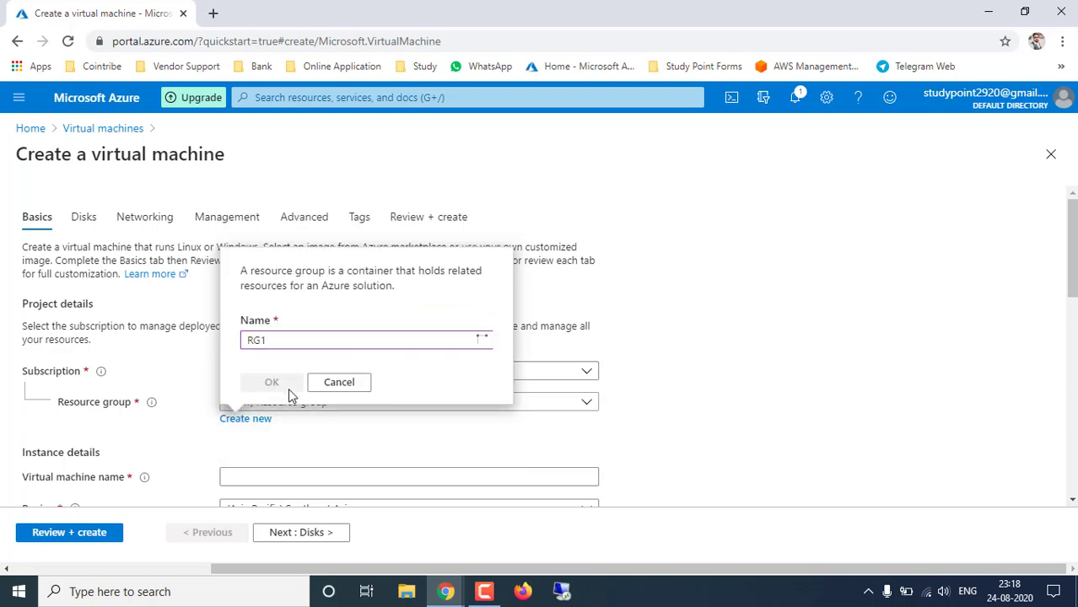
Name the virtual machine demo01 and set its region to (US) East US
scroll(675, 384, "down", 3)
left_click(236, 240)
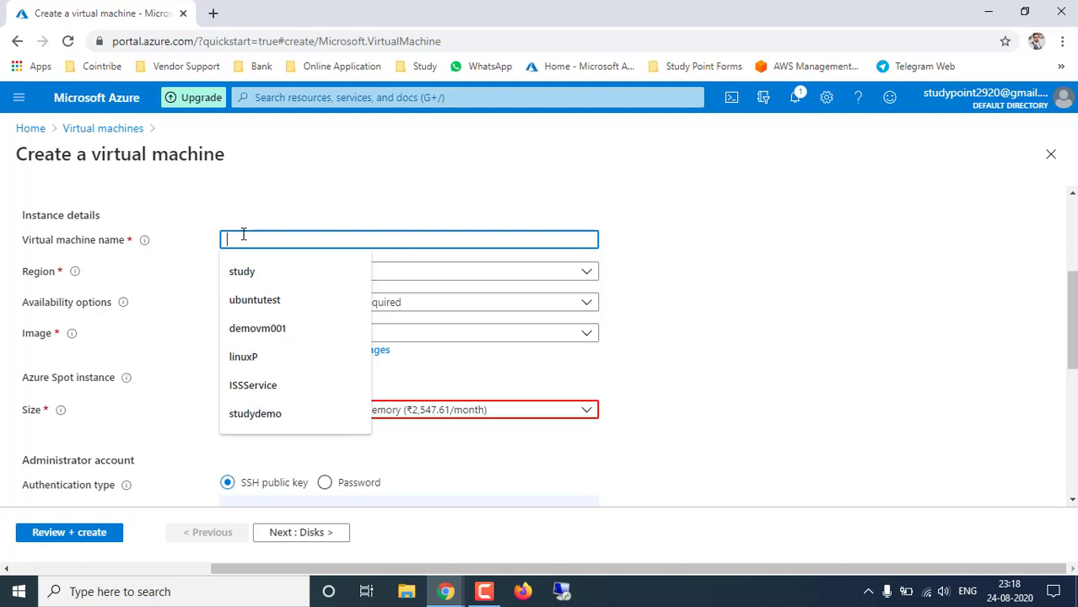
type("demo")
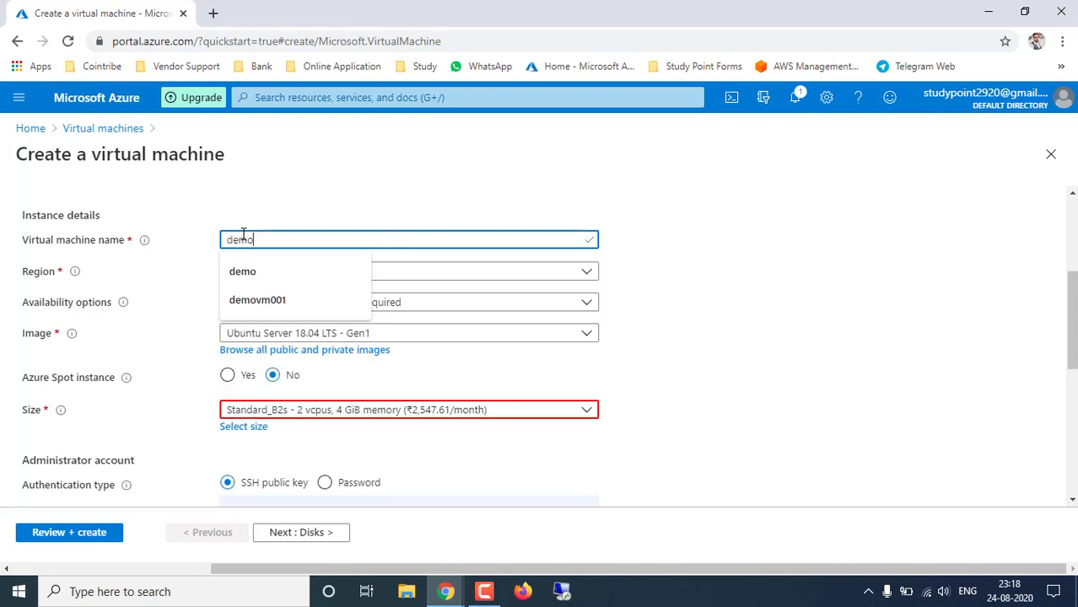
type("01")
left_click(693, 319)
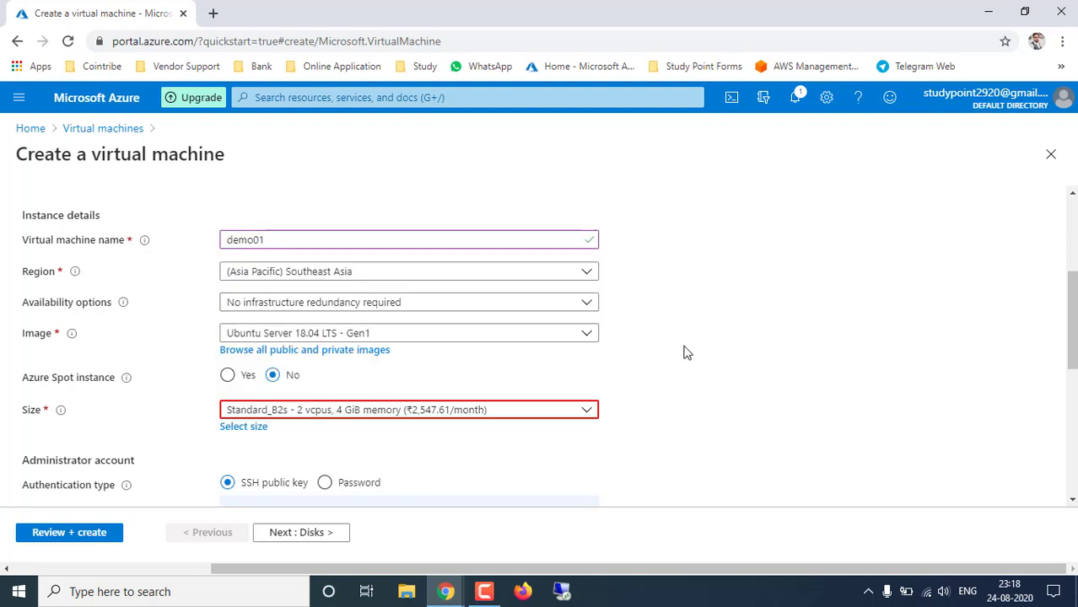
left_click(342, 271)
left_click(270, 353)
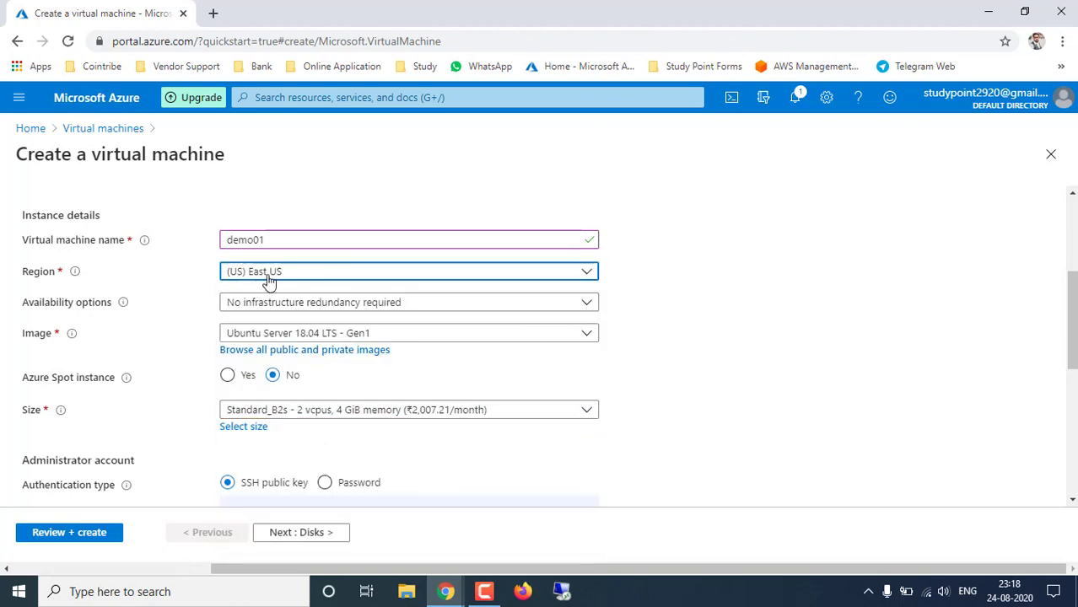
left_click(784, 331)
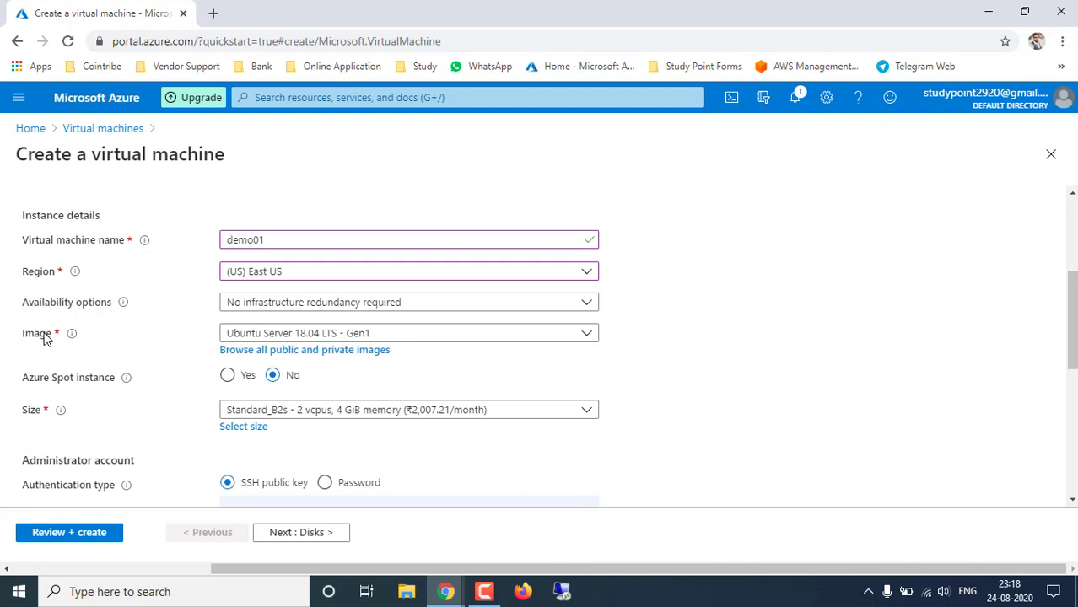
Look through the available operating system images and choose Windows 10 Pro, Version 1809 - Gen1
left_click(346, 333)
scroll(343, 410, "down", 1)
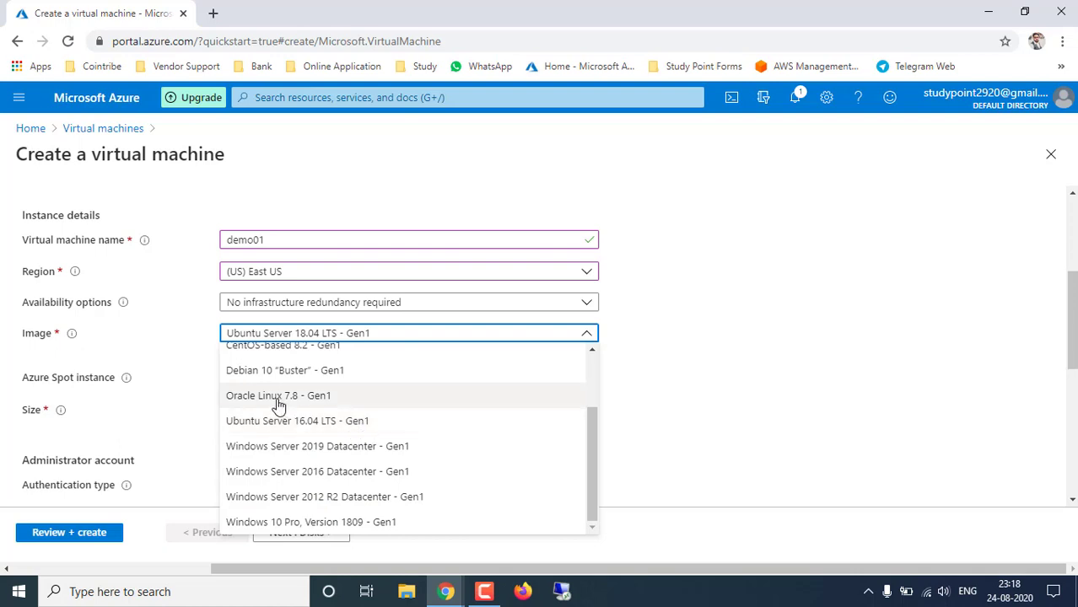
scroll(253, 376, "up", 3)
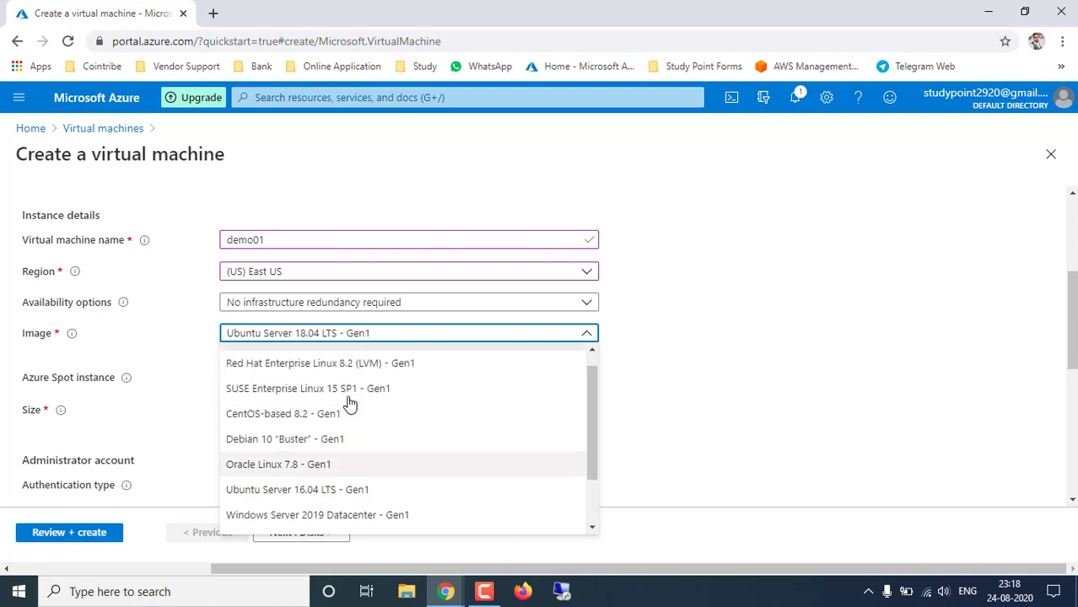
left_click(739, 383)
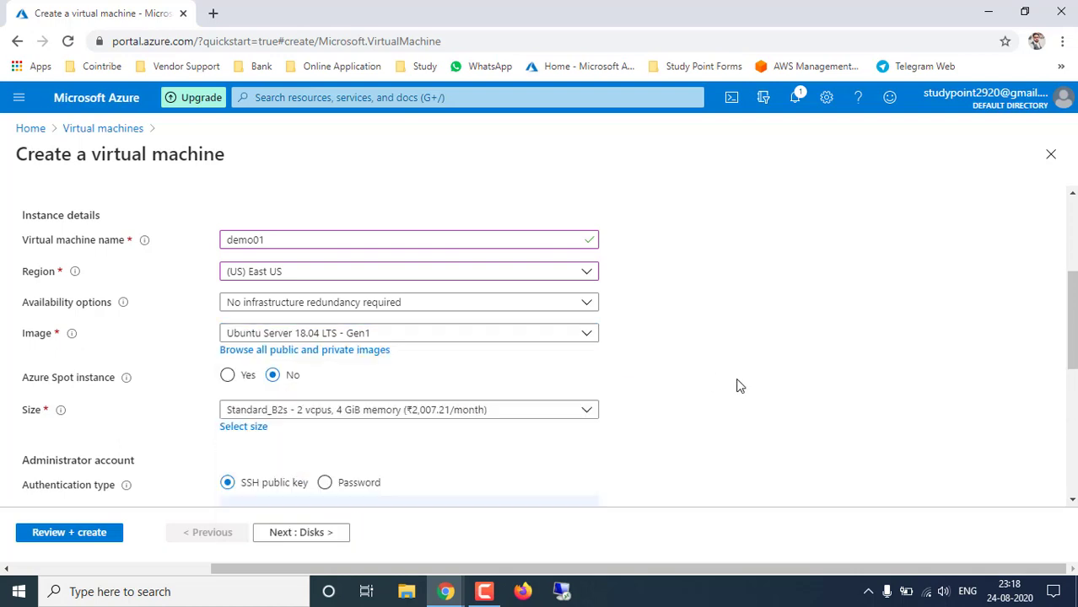
left_click(438, 338)
left_click(657, 384)
left_click(588, 337)
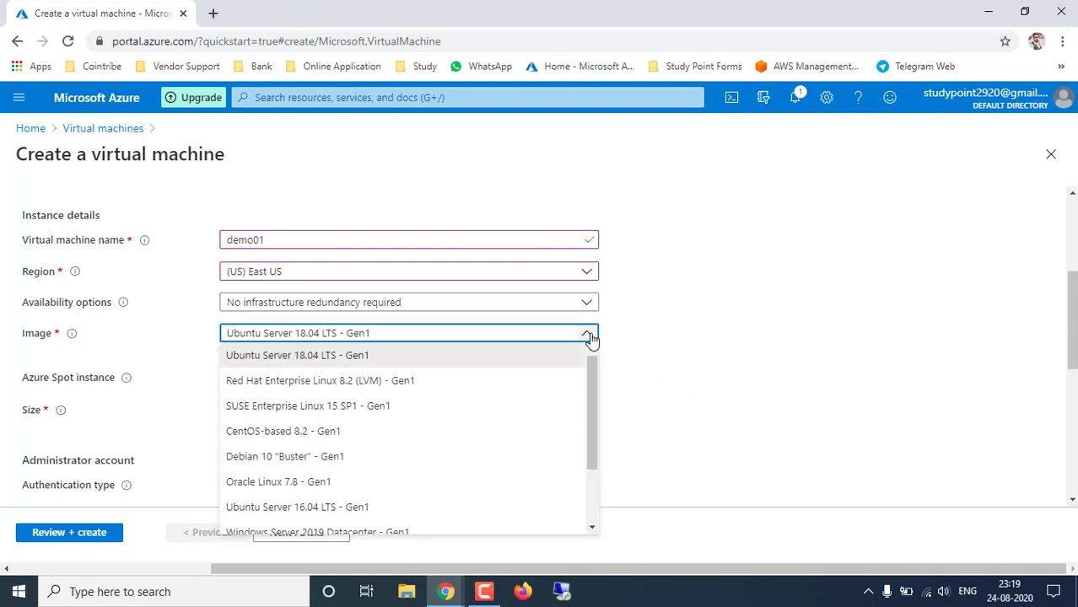
scroll(349, 494, "down", 2)
left_click(338, 522)
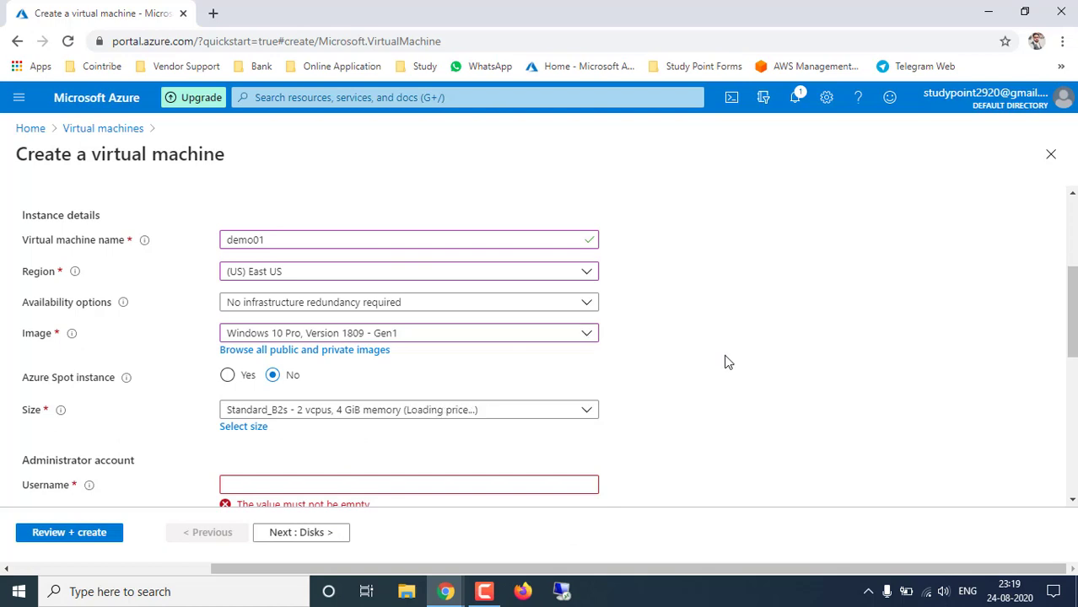
Set the virtual machine size to Standard_B1s with 1 vcpu and 1 GiB memory
scroll(726, 358, "down", 2)
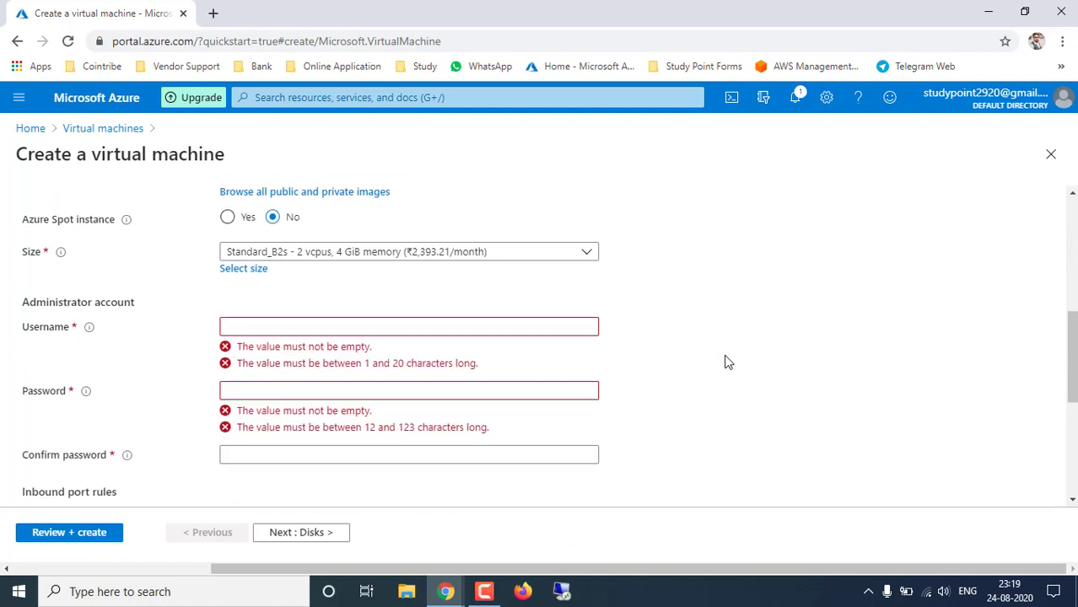
left_click(337, 256)
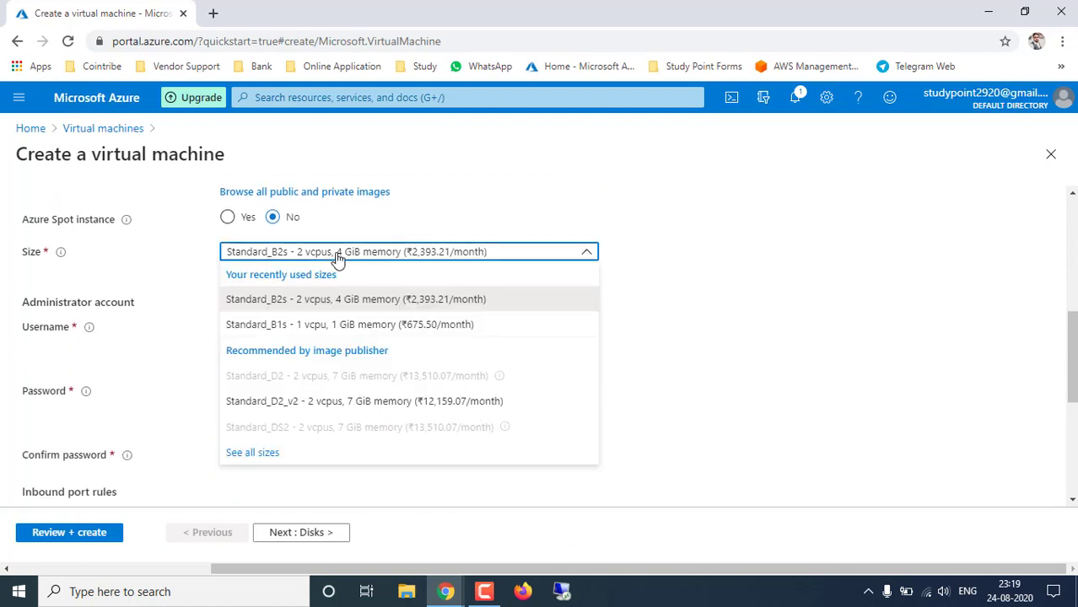
left_click(301, 325)
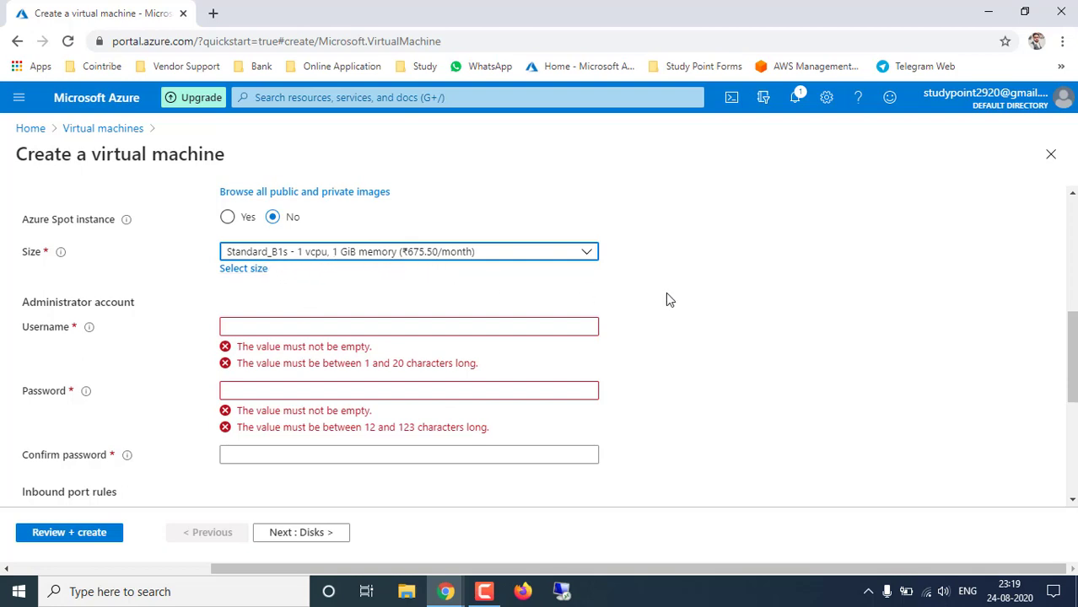
Set the administrator username to study and enter an account password of at least 12 characters
left_click(254, 330)
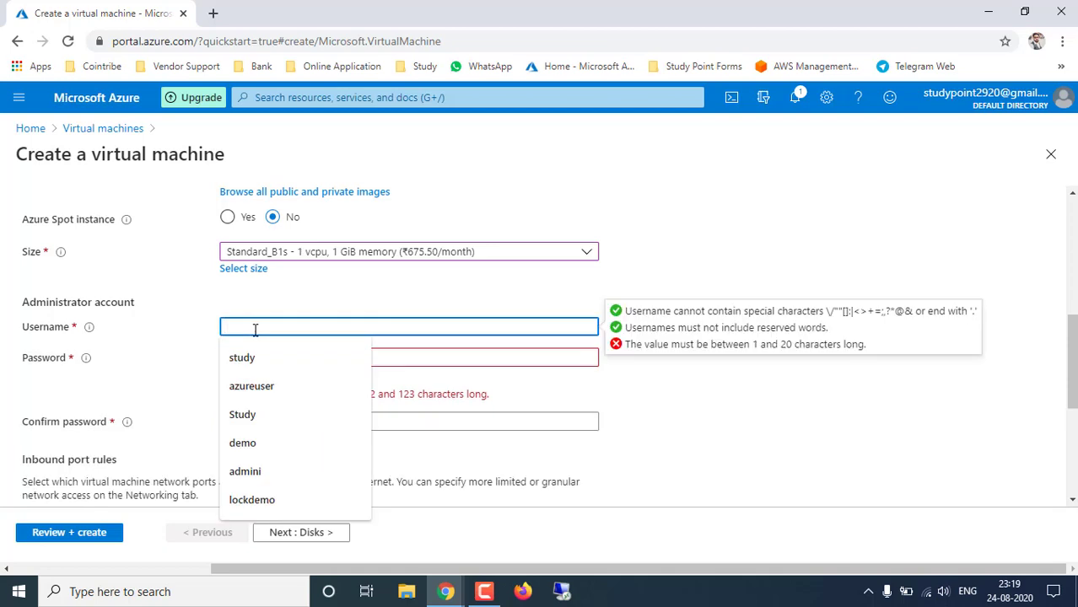
type("study")
key("Tab")
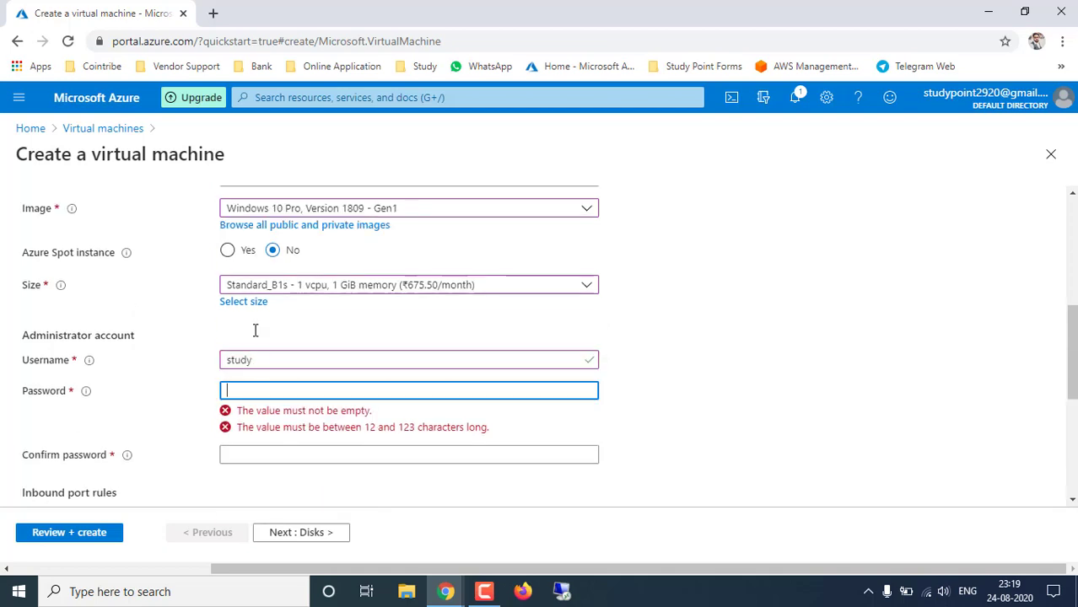
type("Pa••••")
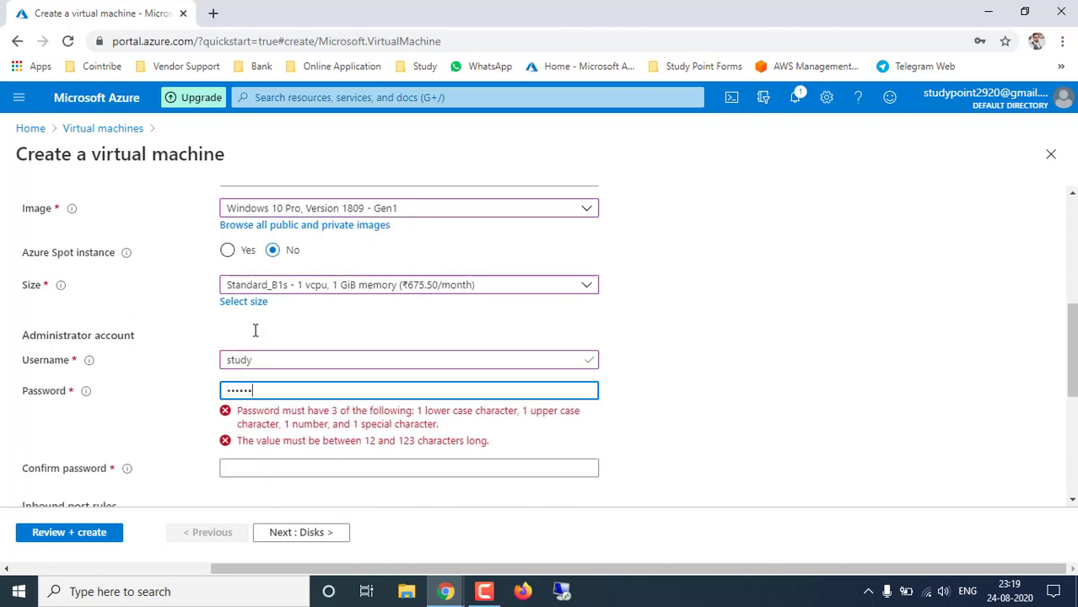
type("•")
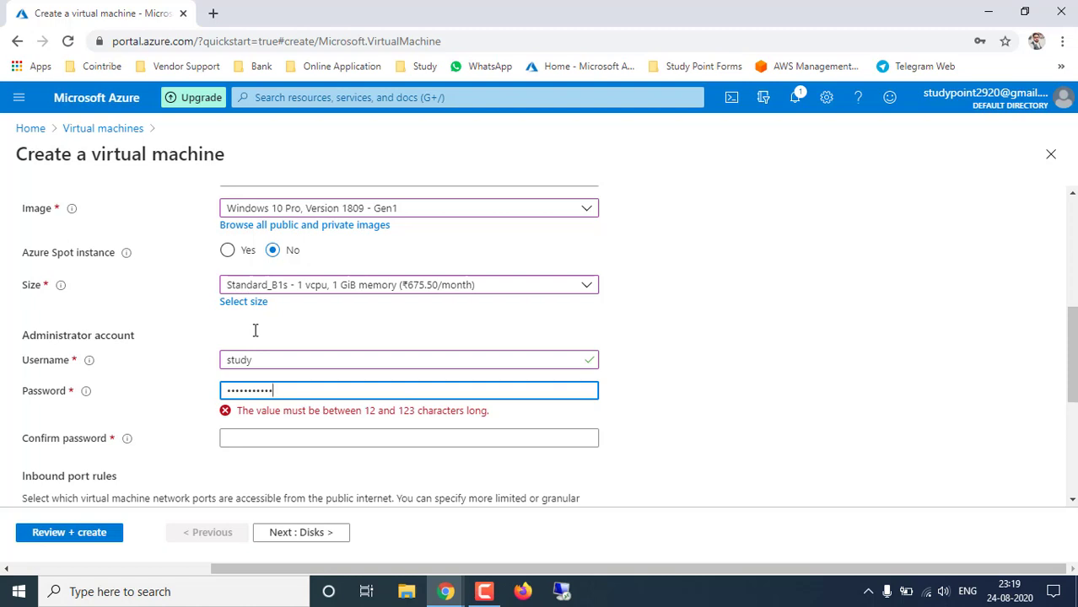
key("shift+Tab")
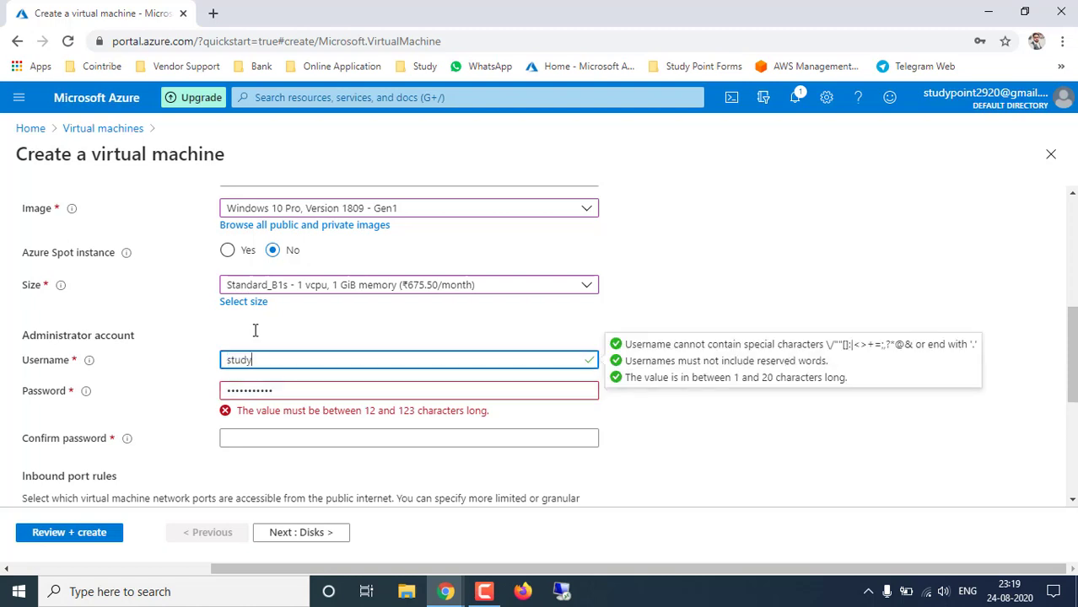
key("Tab")
key("End")
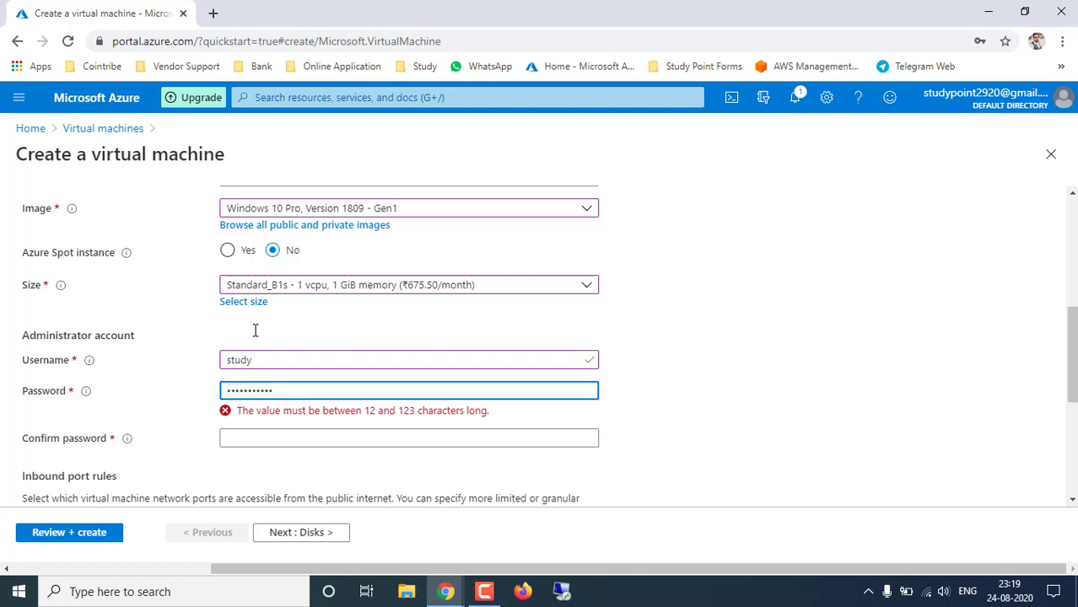
type("1")
key("Tab")
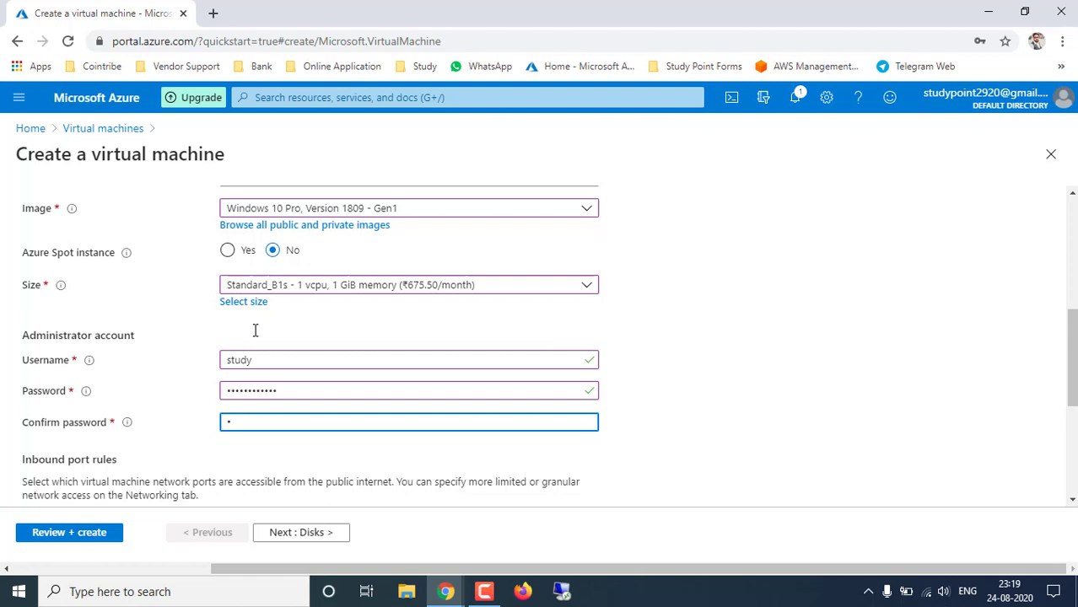
Enter the administrator password again in the confirmation field, clearing and retyping the first entry
type("*******")
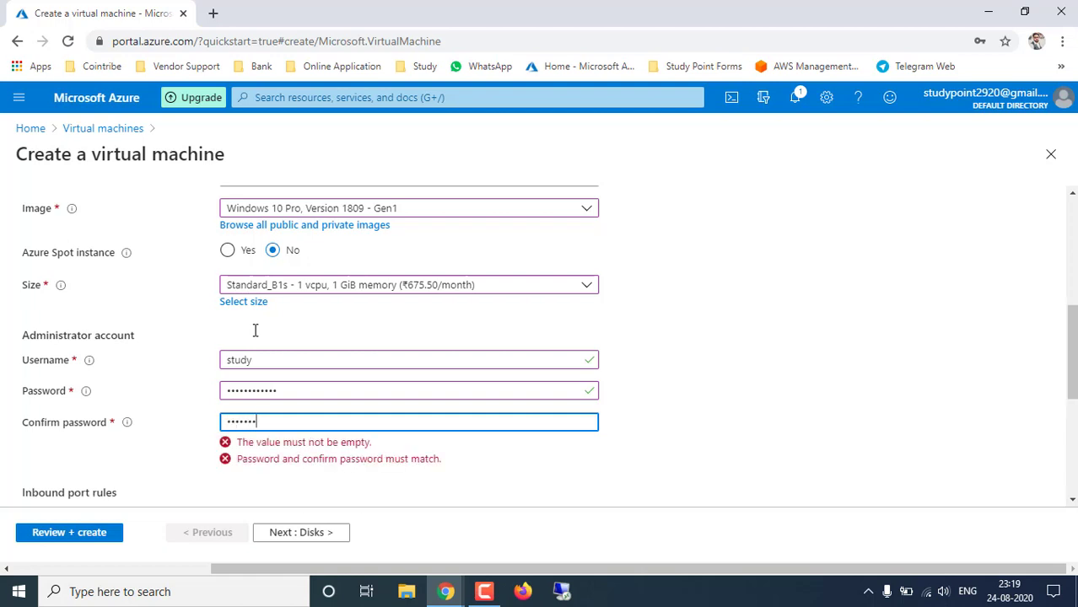
key("BackSpace")
key("BackSpace")
key("BackSpace")
key("BackSpace")
key("BackSpace")
key("BackSpace")
key("BackSpace")
type("**")
Keep RDP (3389) as the allowed inbound port and confirm the eligible Windows 10 license with multi-tenant hosting rights
scroll(642, 410, "down", 3)
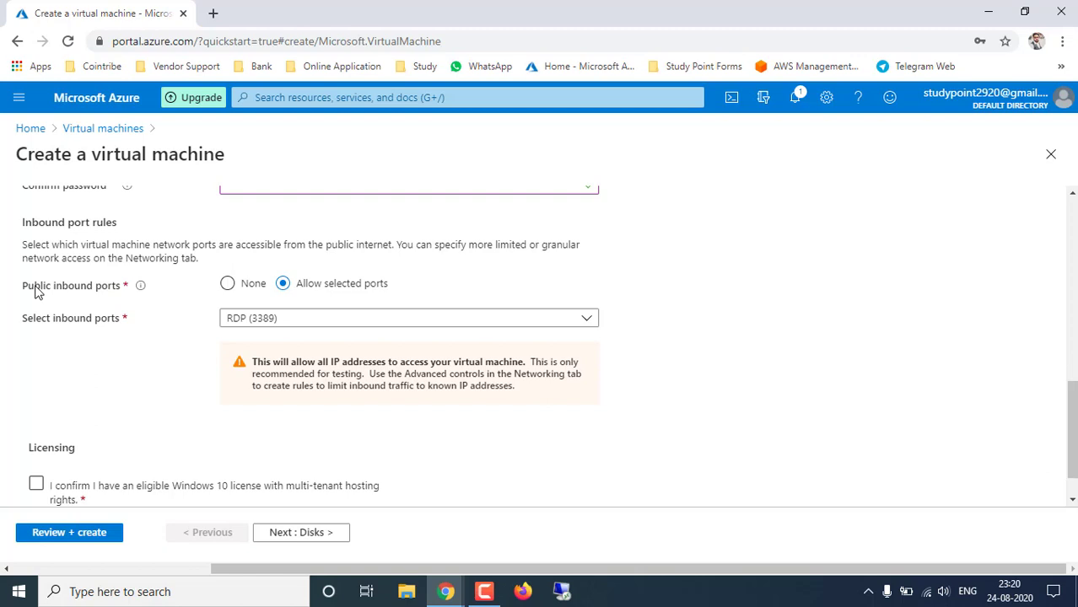
left_click(257, 319)
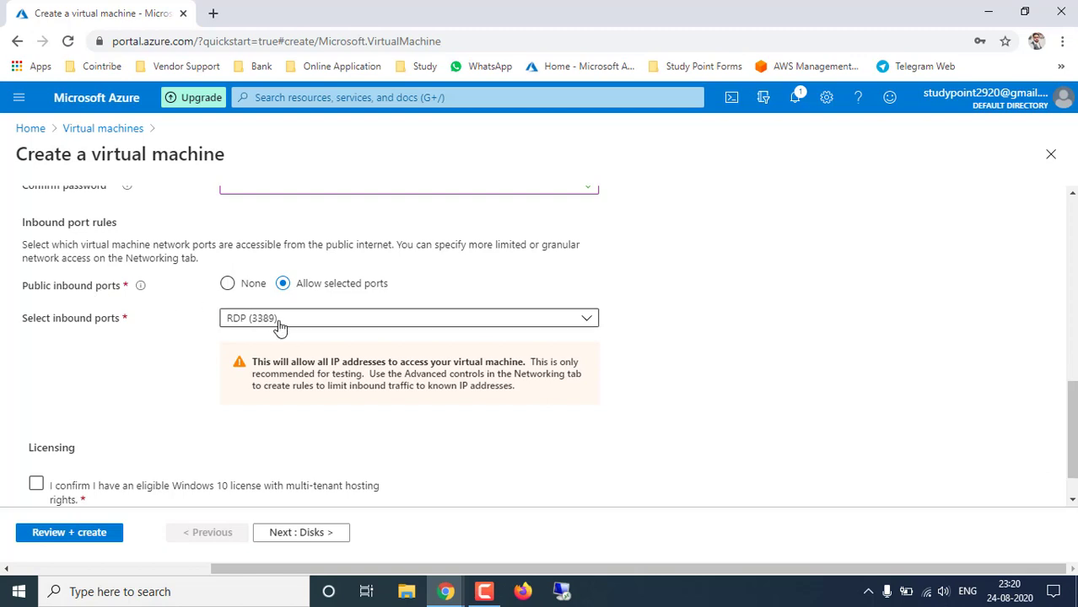
left_click(717, 372)
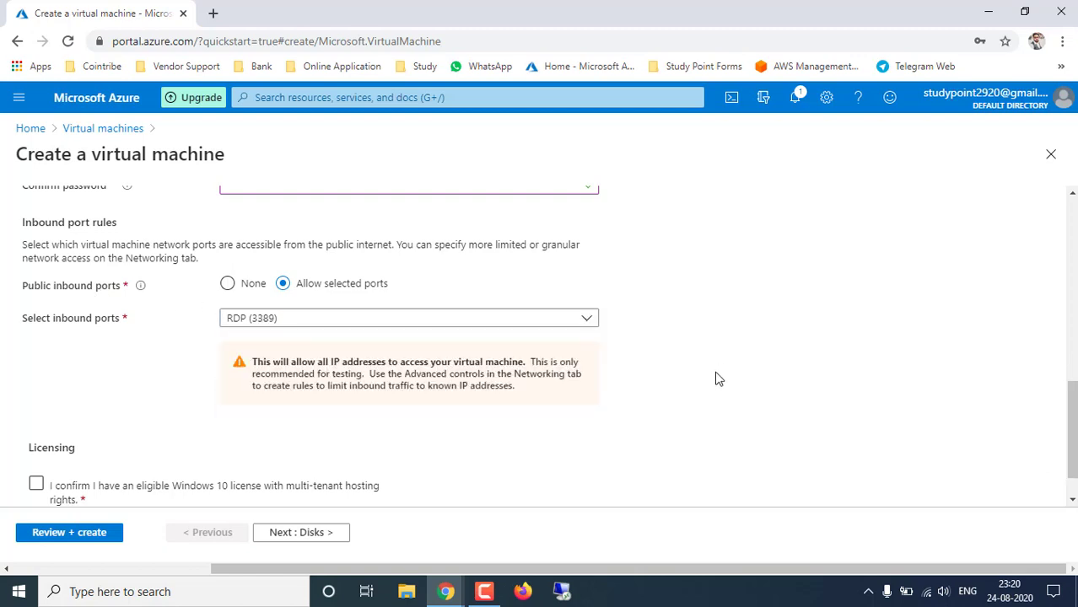
scroll(713, 378, "down", 1)
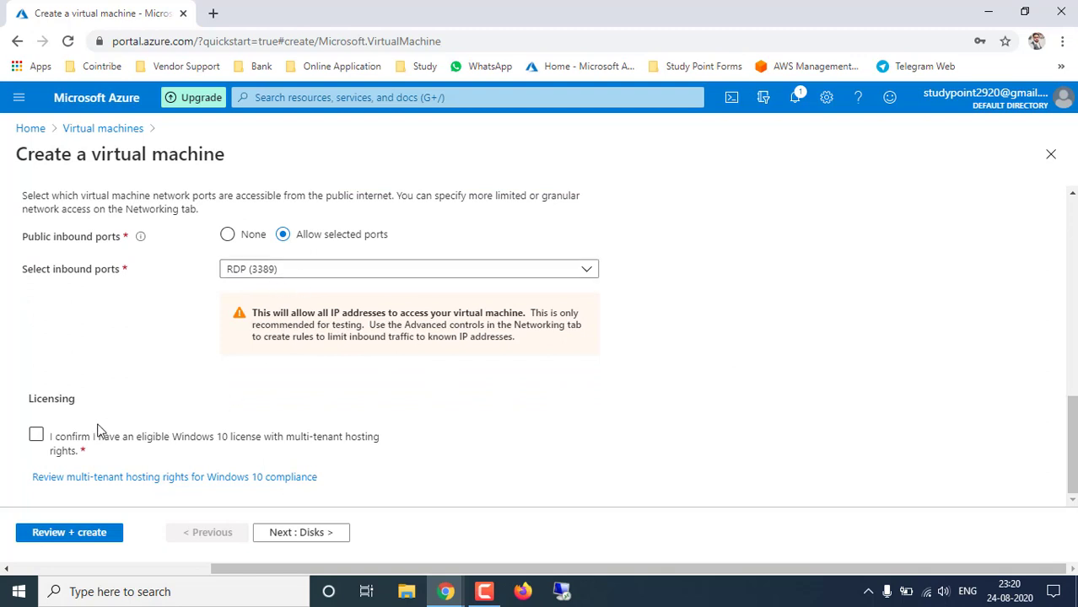
left_click(37, 435)
Proceed to the disk settings and set the OS disk type to Standard SSD
left_click(325, 532)
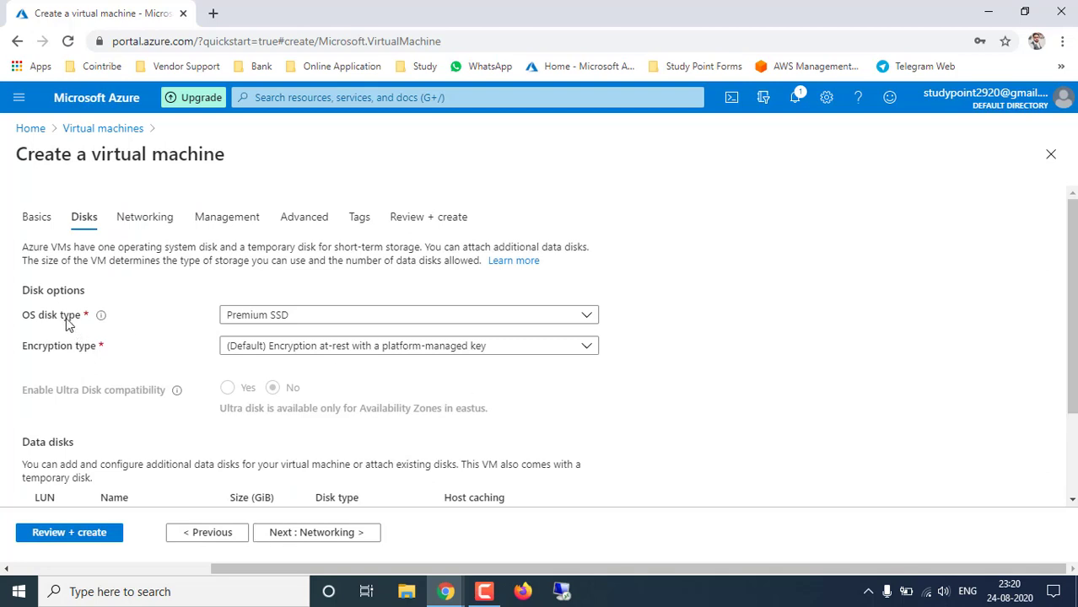
left_click(239, 317)
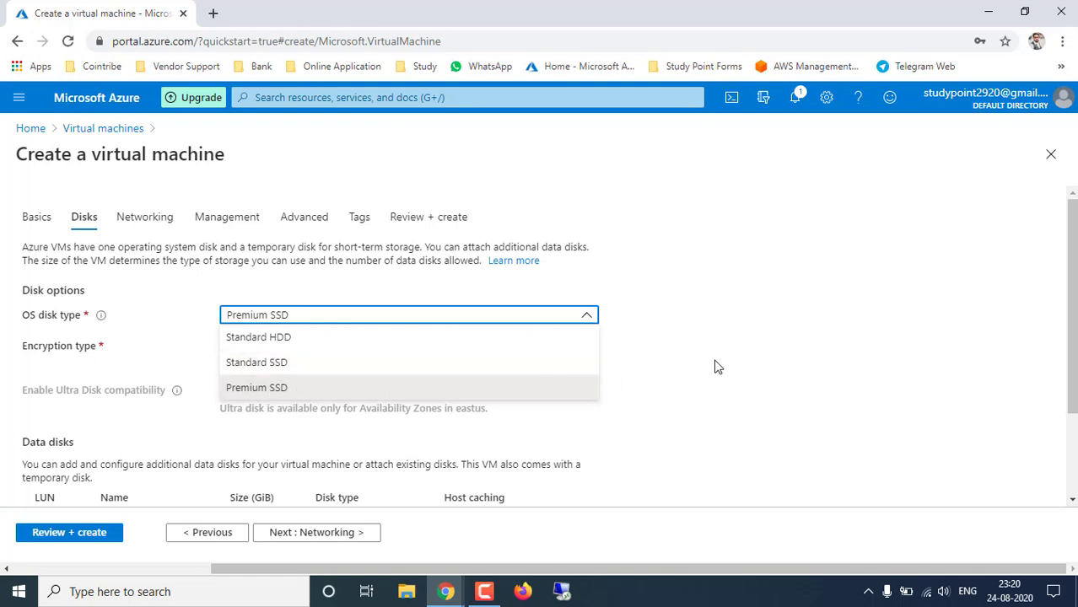
left_click(329, 364)
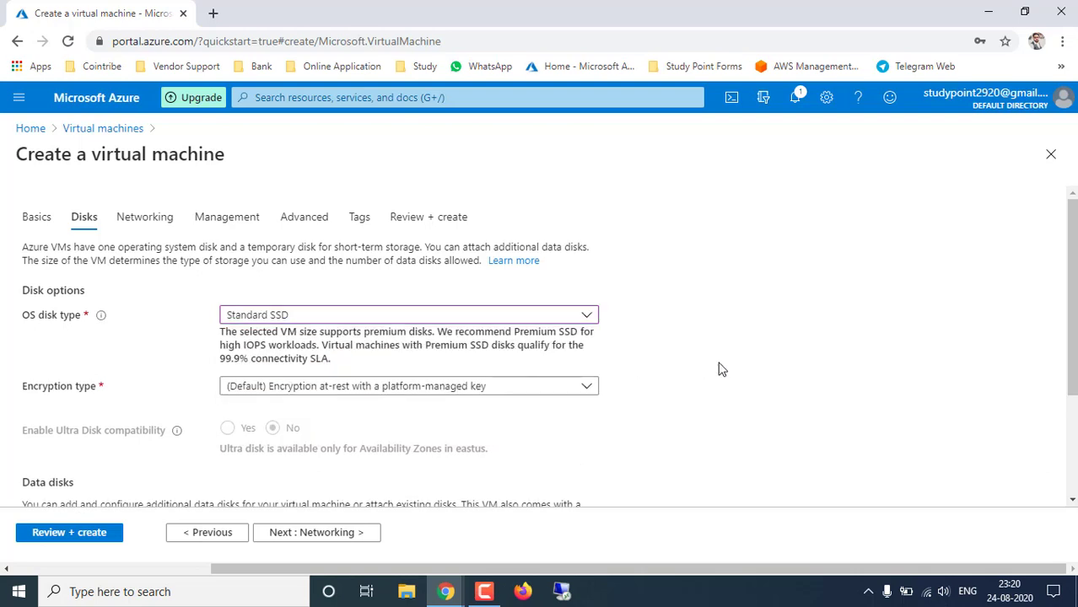
Keep the remaining disk settings and the default networking settings, and proceed to the management settings
scroll(655, 371, "down", 2)
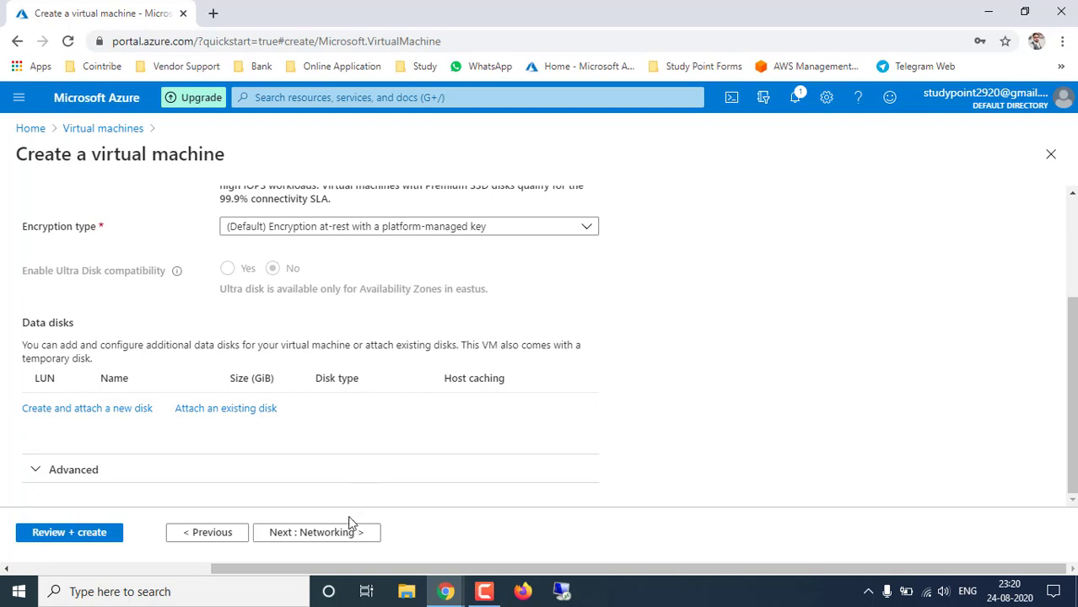
left_click(333, 534)
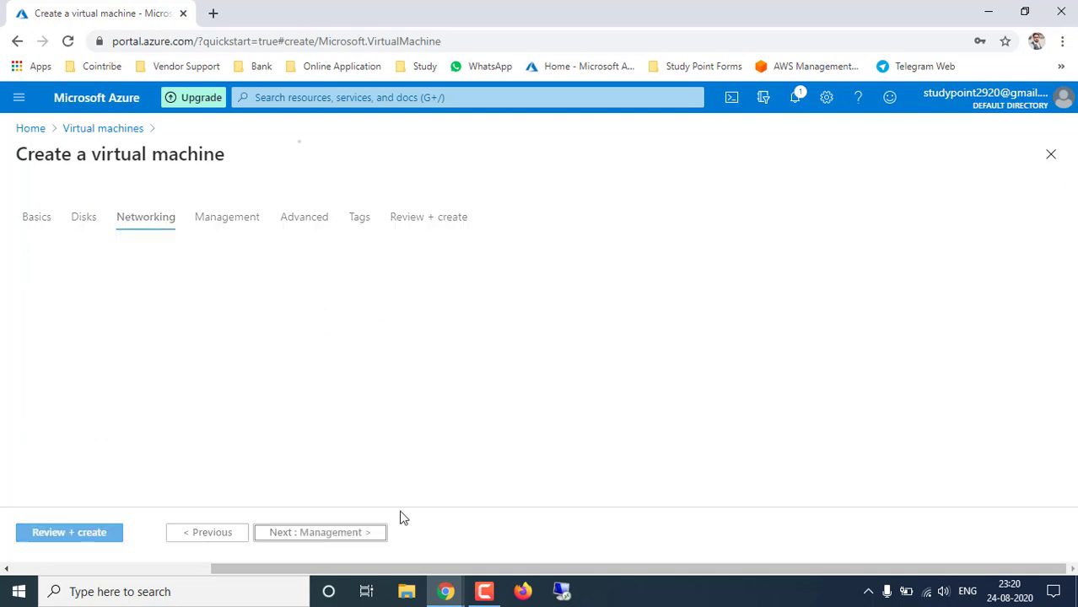
scroll(707, 367, "down", 2)
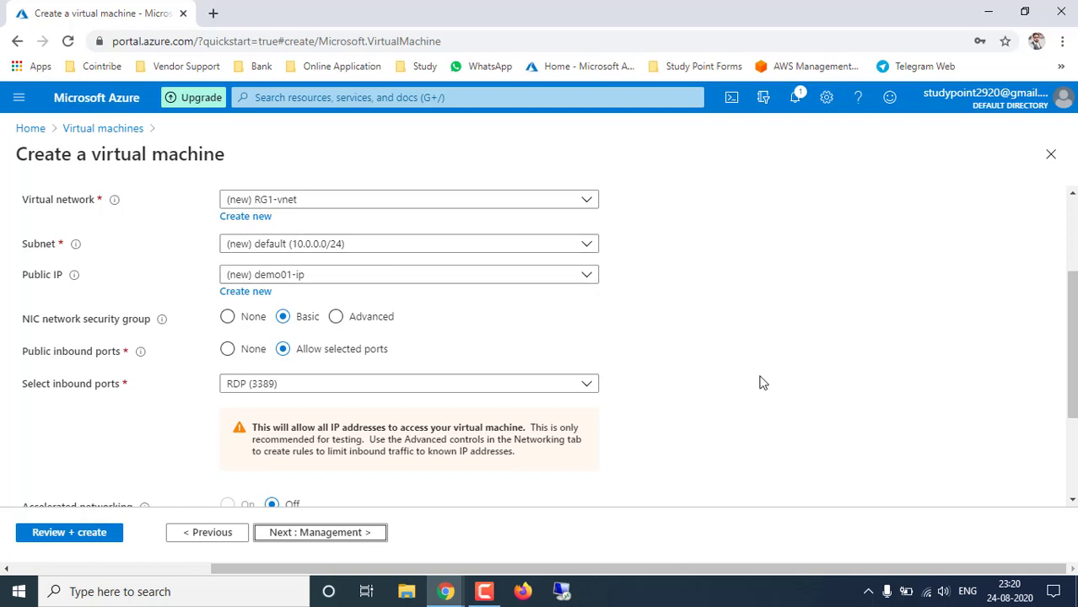
scroll(760, 381, "down", 2)
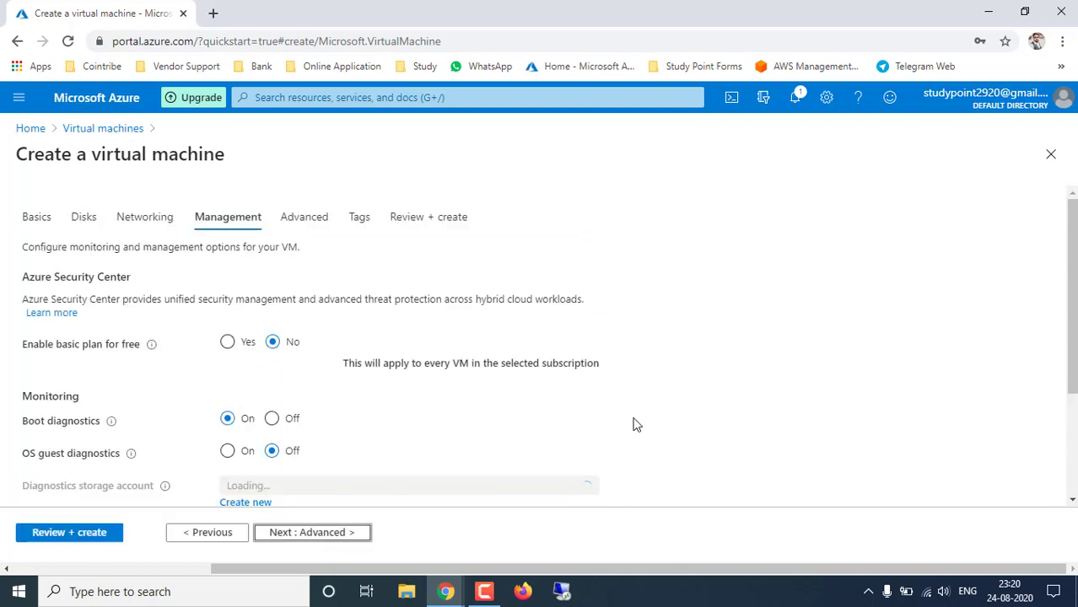
Turn off boot diagnostics for the virtual machine and proceed to the advanced settings
left_click(271, 418)
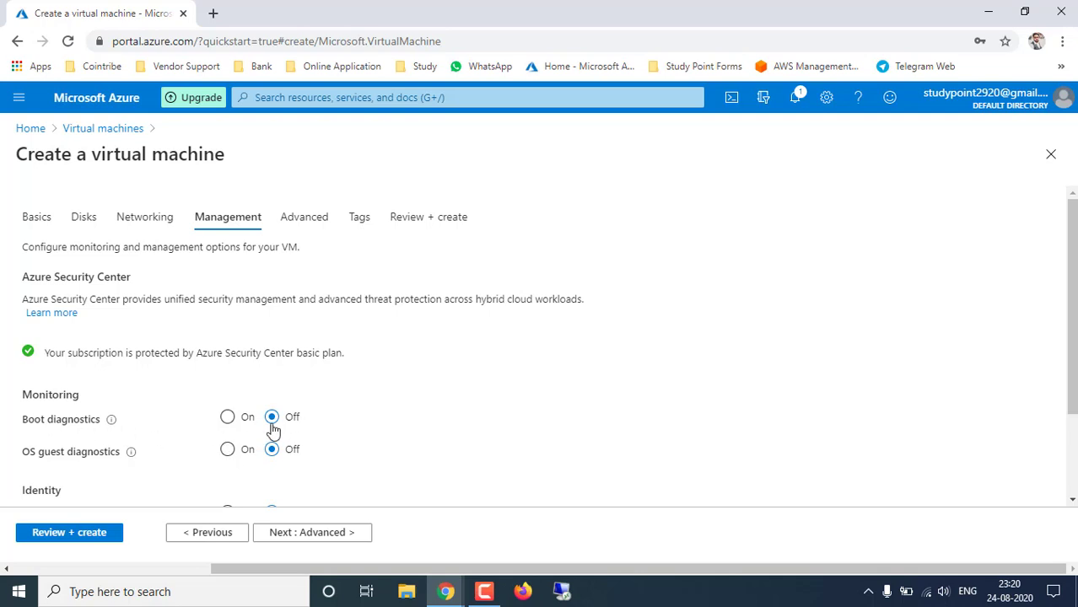
scroll(474, 419, "down", 3)
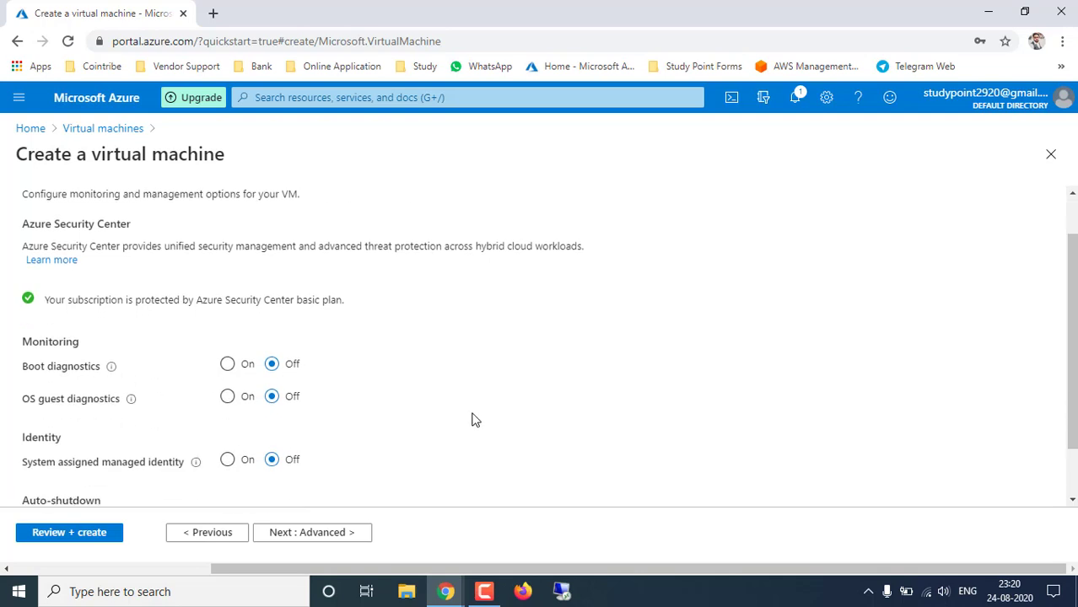
left_click(327, 534)
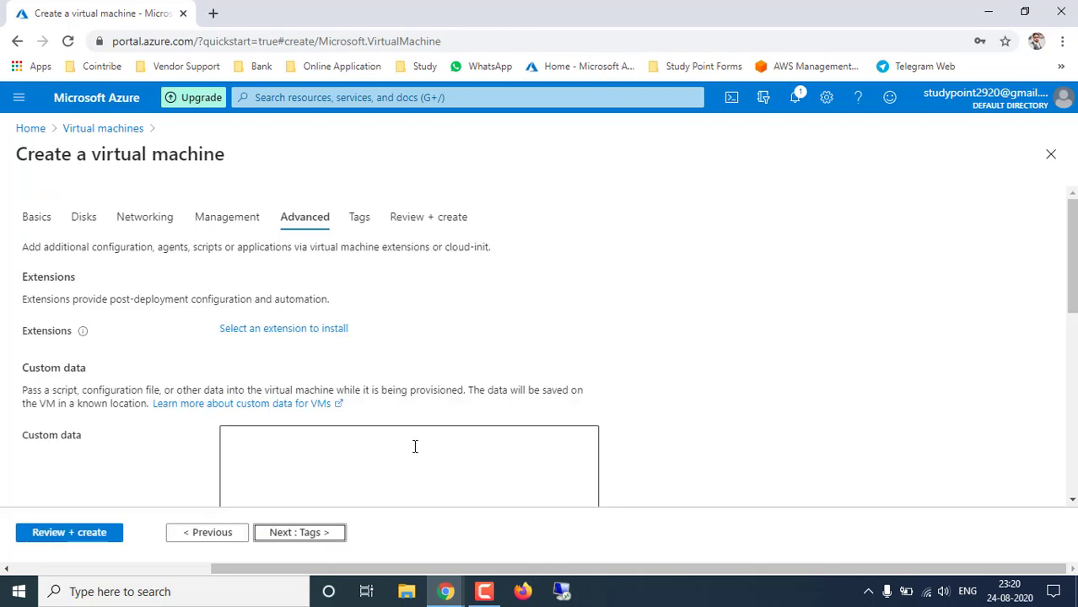
Leave the advanced settings and tags at their defaults and proceed to the final review
scroll(421, 409, "down", 2)
left_click(329, 533)
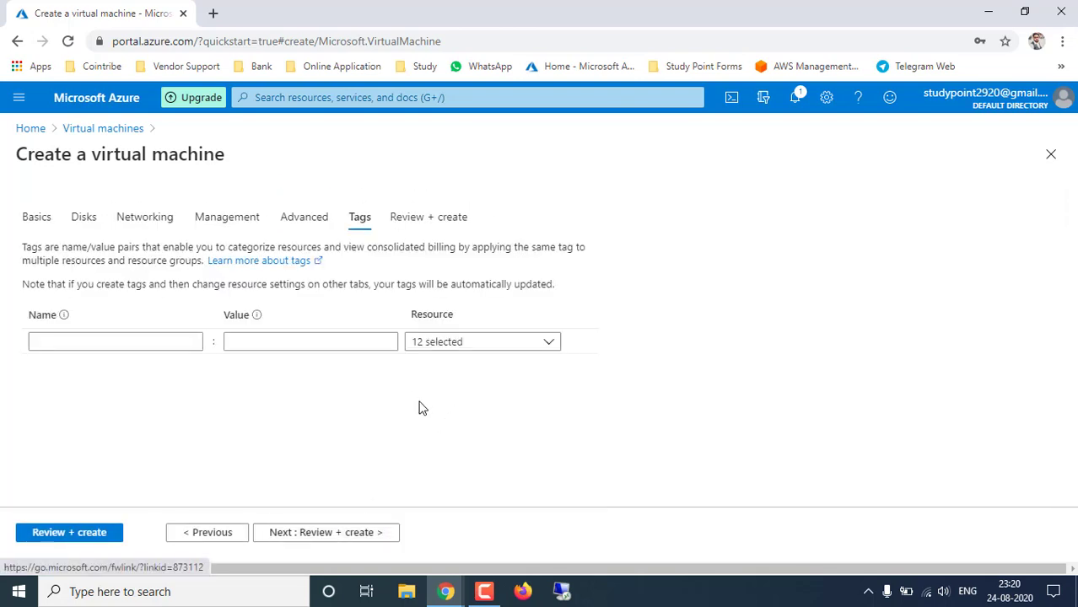
left_click(337, 534)
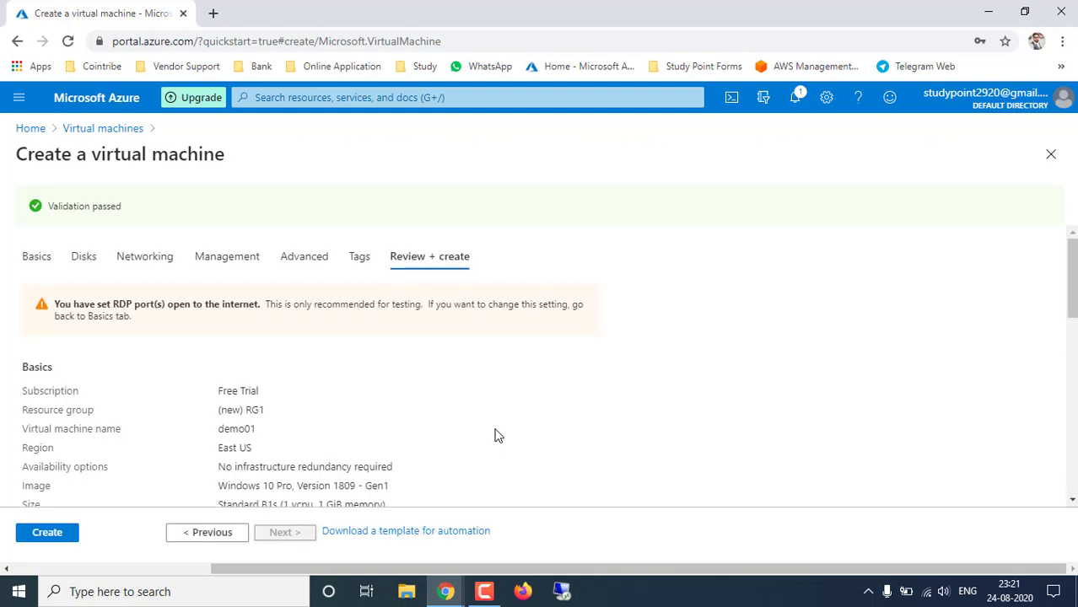
Review the configuration summary of demo01 and start creating the virtual machine
left_click_drag(76, 206, 198, 352)
scroll(197, 352, "down", 3)
scroll(195, 359, "down", 5)
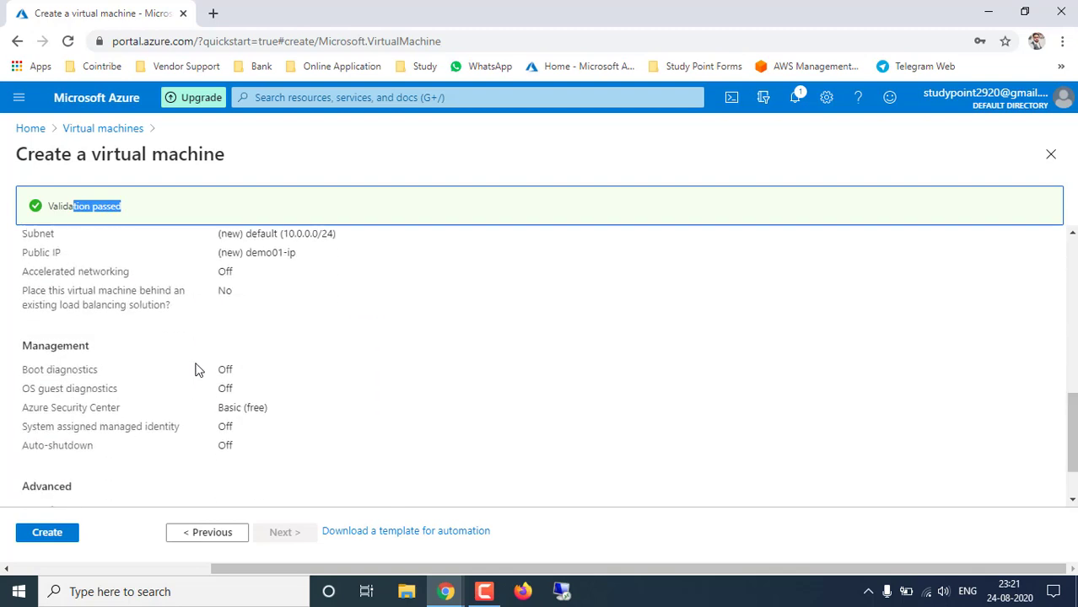
scroll(198, 372, "up", 10)
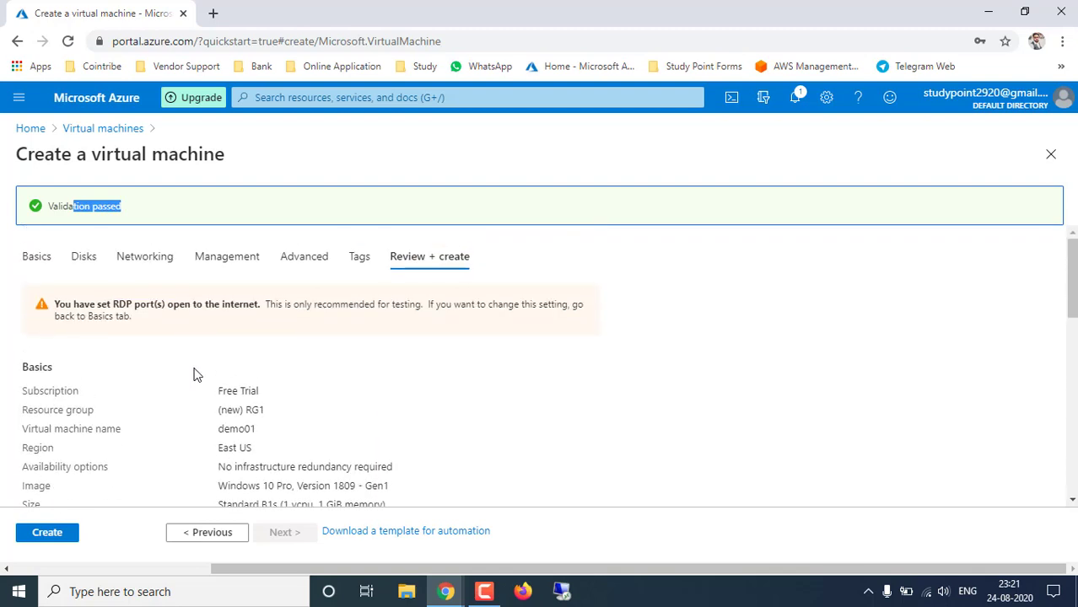
left_click(67, 536)
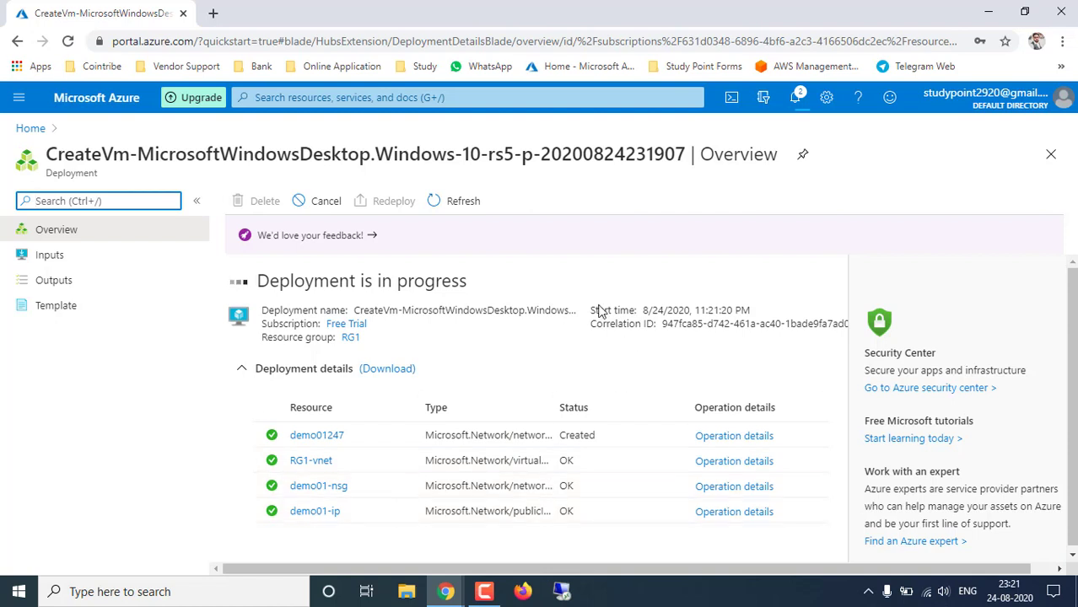
Check the deployment notification and go from it to the demo01 virtual machine resource
left_click(794, 97)
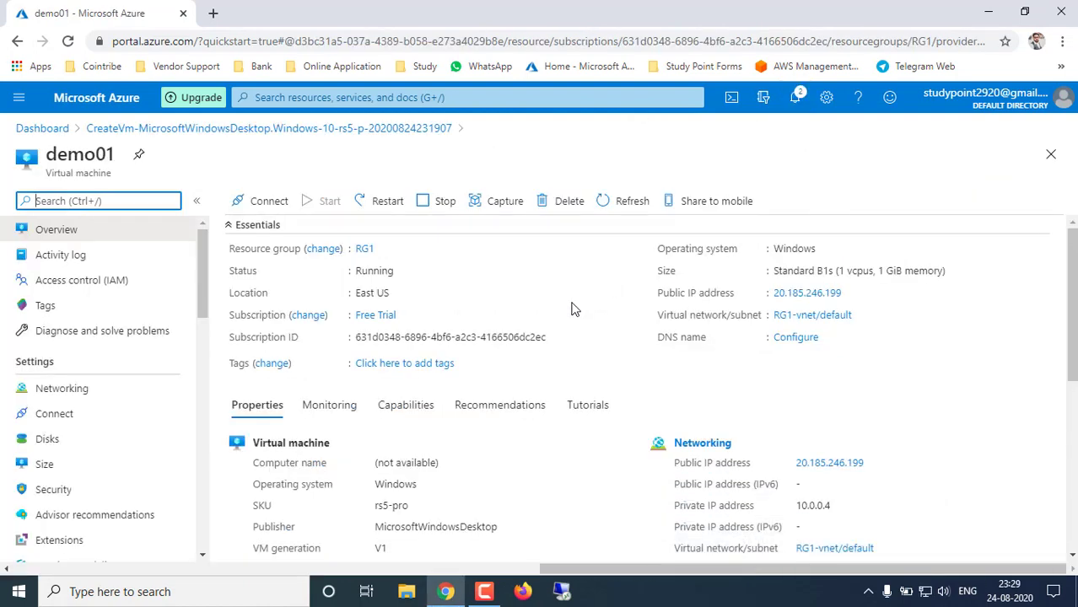
left_click(795, 98)
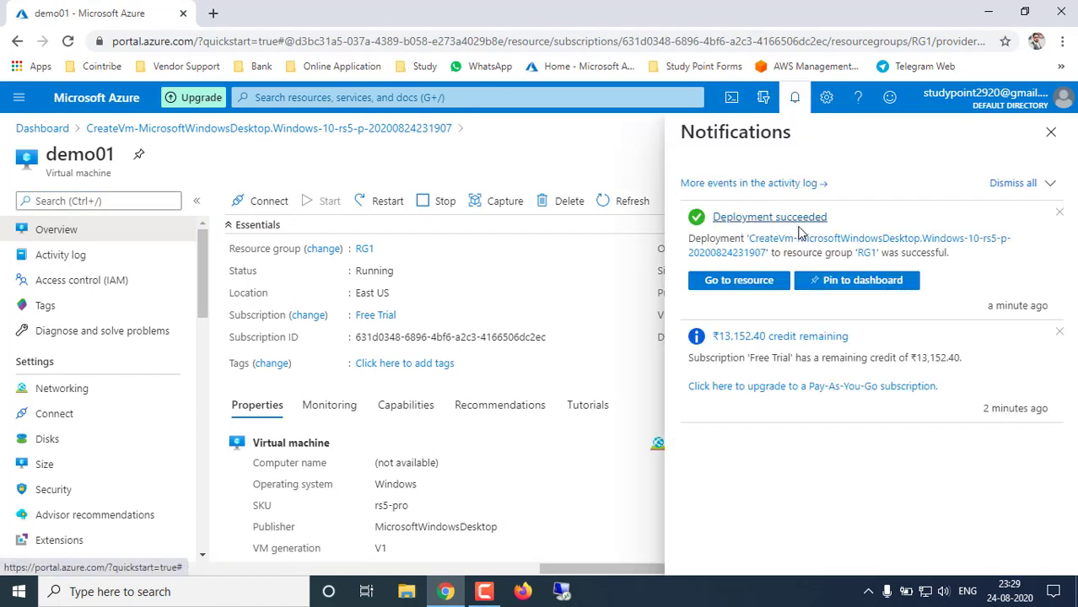
left_click(717, 281)
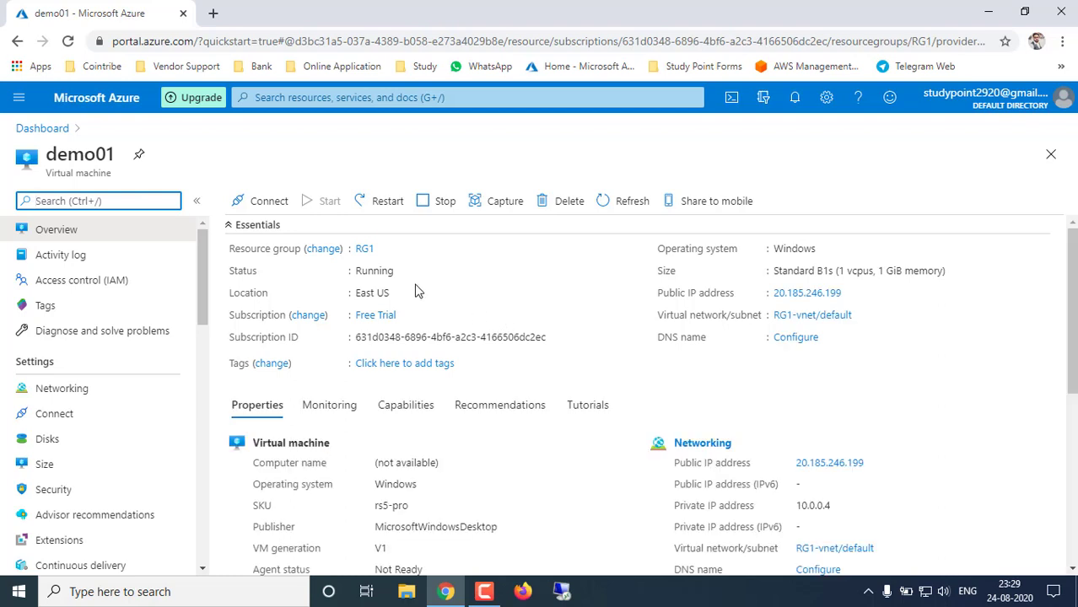
Examine demo01's essentials: status, location, subscription ID, operating system, size, public IP address and virtual network/subnet
left_click_drag(363, 270, 370, 270)
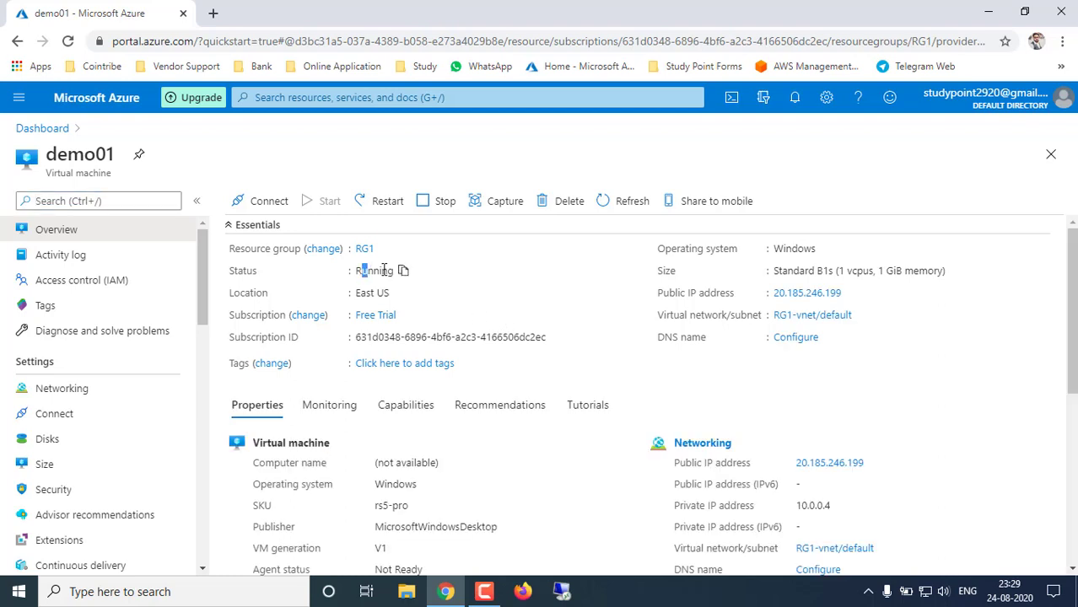
left_click(500, 278)
left_click_drag(361, 292, 378, 292)
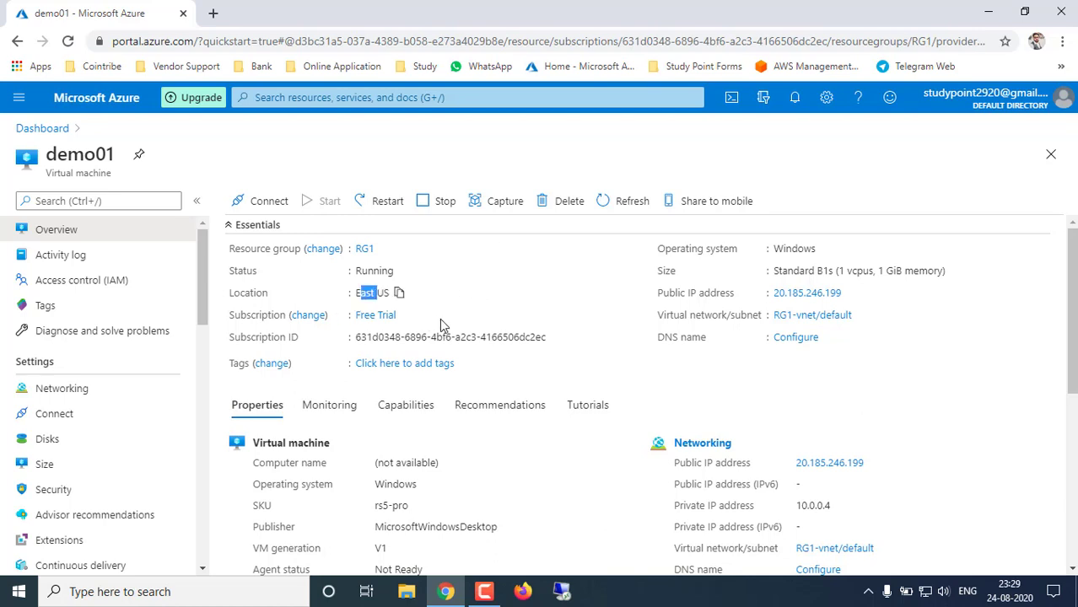
left_click(504, 309)
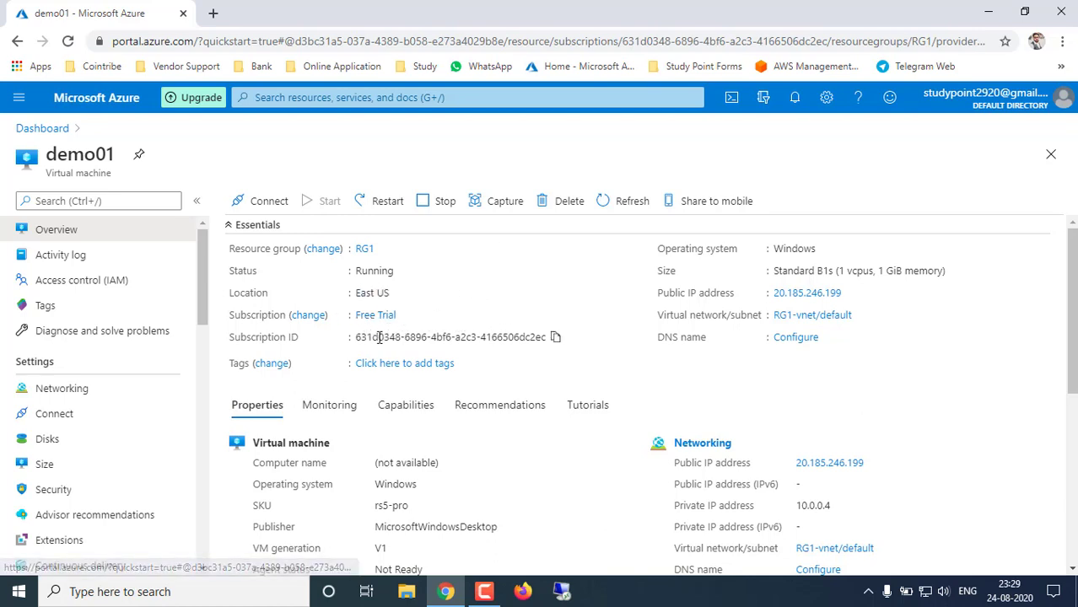
left_click_drag(362, 340, 474, 339)
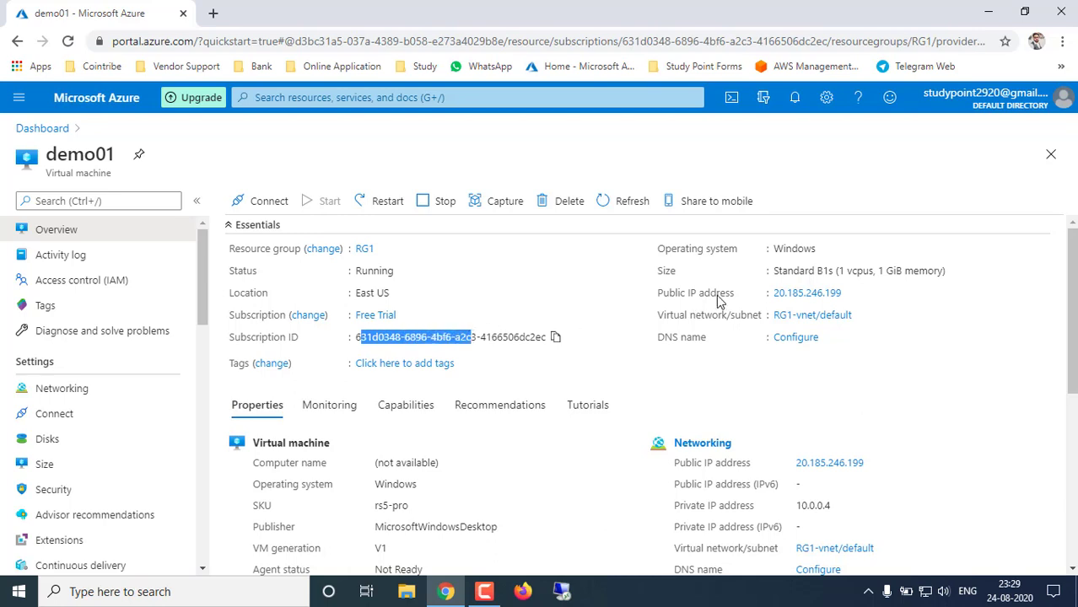
left_click(746, 267)
left_click_drag(773, 250, 835, 266)
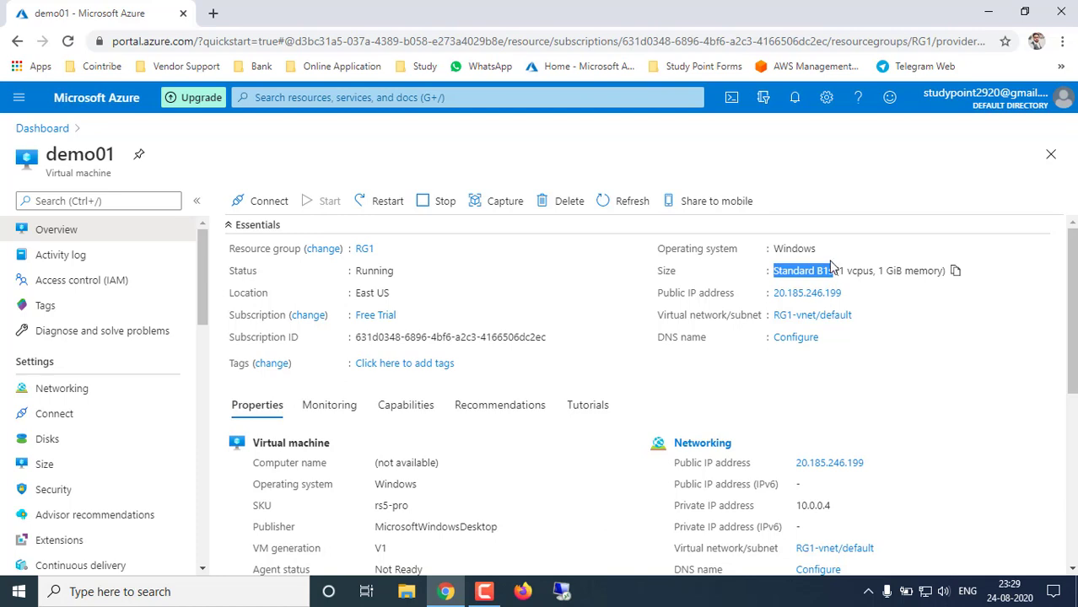
left_click(852, 294)
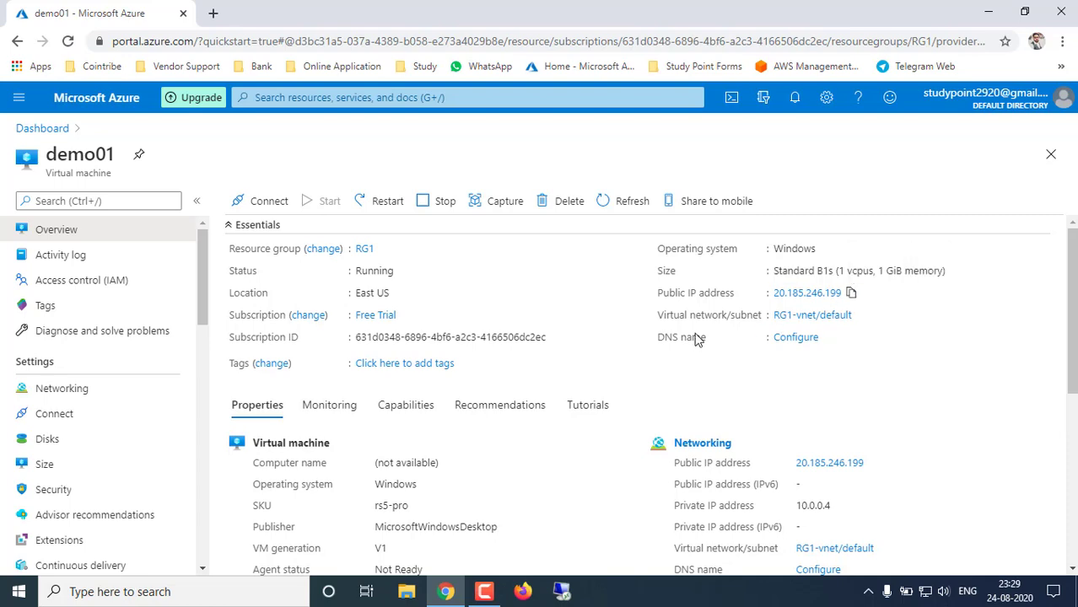
left_click_drag(659, 315, 776, 313)
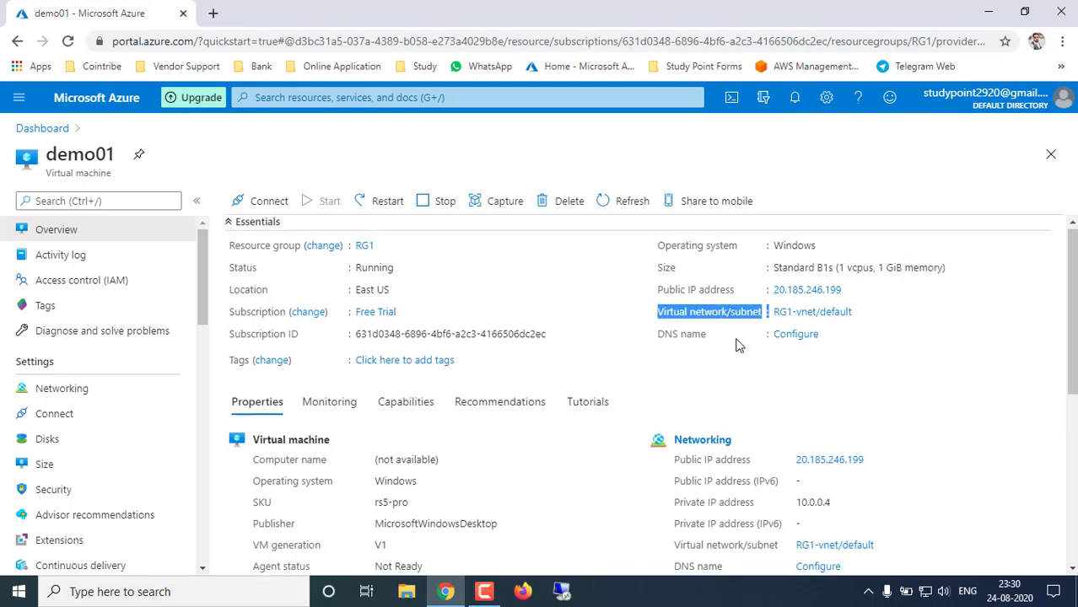
Examine demo01's properties: vCPUs, RAM, OS disk and private IP address
scroll(739, 342, "down", 4)
scroll(736, 351, "up", 2)
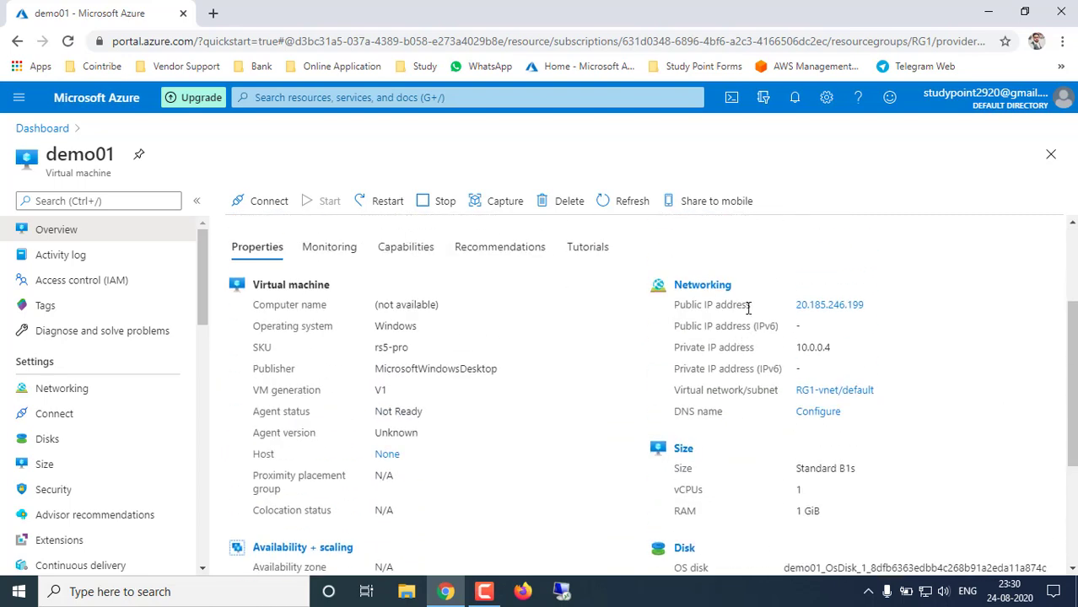
scroll(747, 308, "down", 1)
scroll(749, 306, "down", 2)
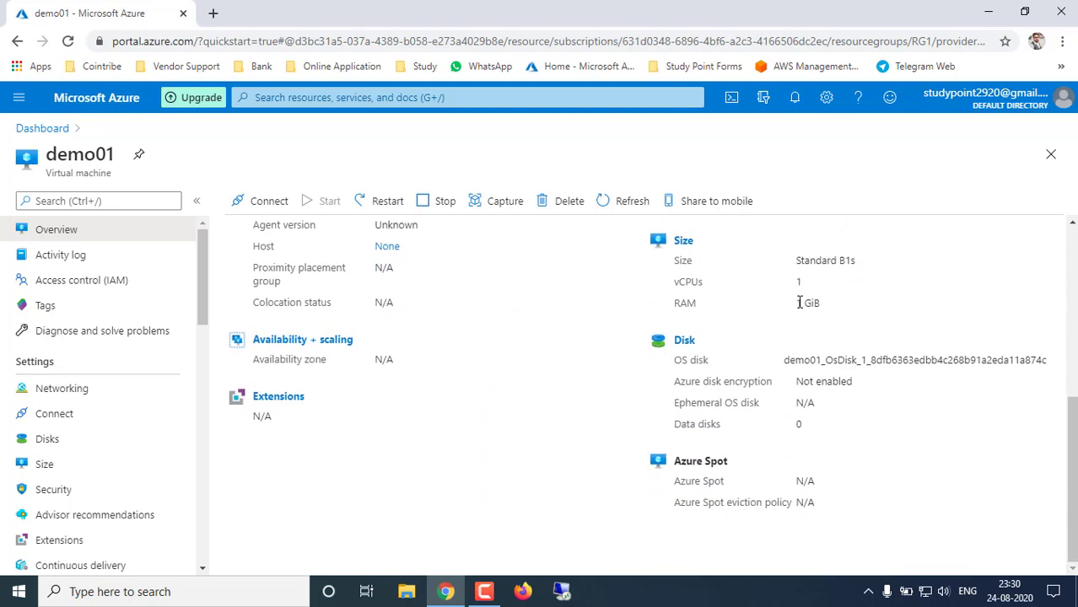
double_click(797, 284)
left_click_drag(790, 360, 826, 361)
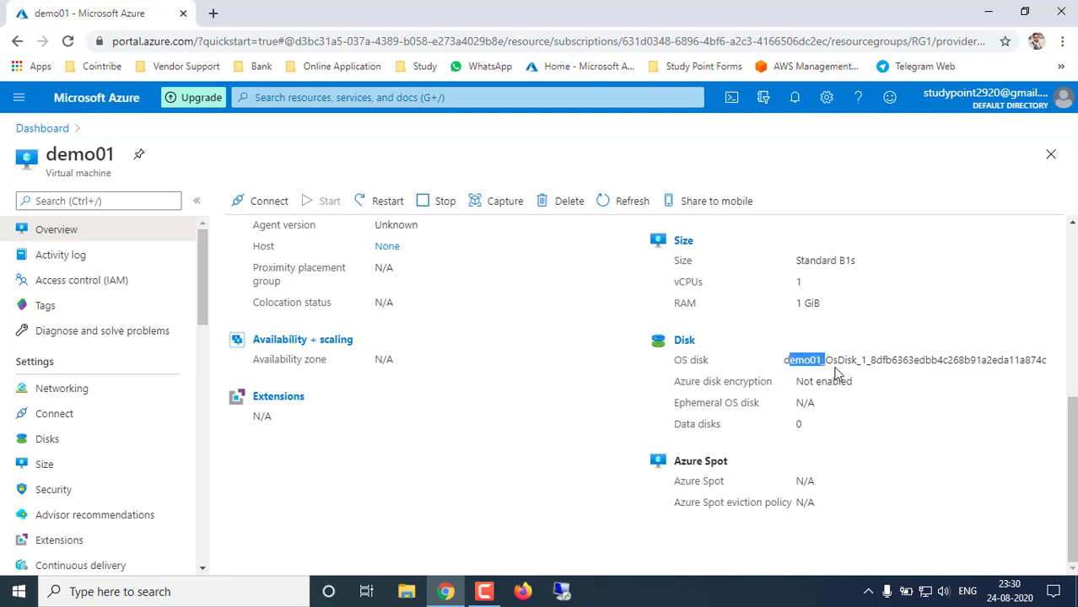
scroll(831, 407, "up", 3)
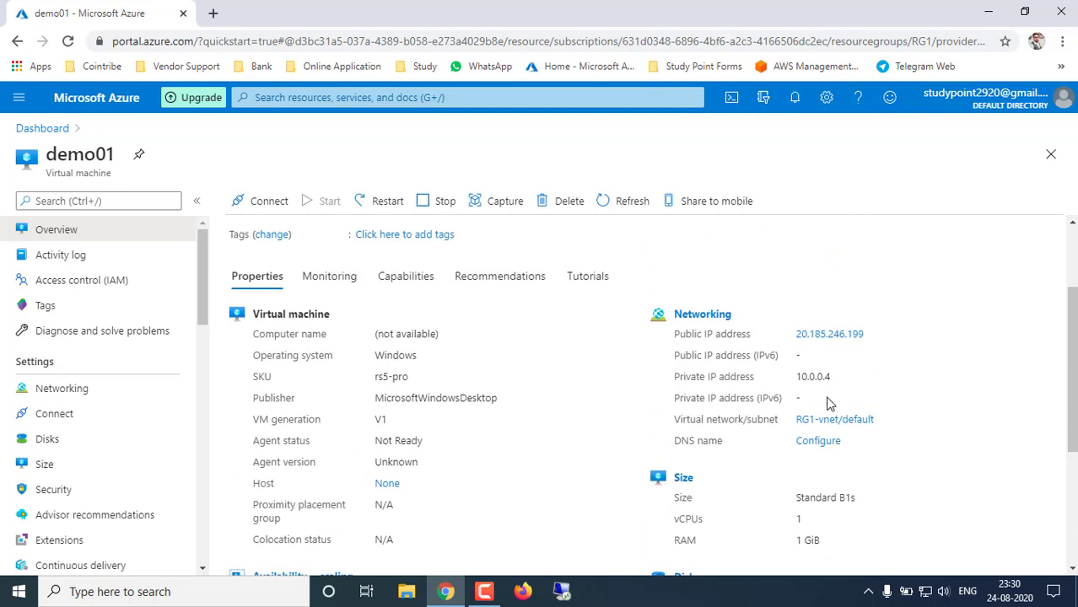
left_click_drag(802, 376, 842, 379)
scroll(600, 403, "up", 2)
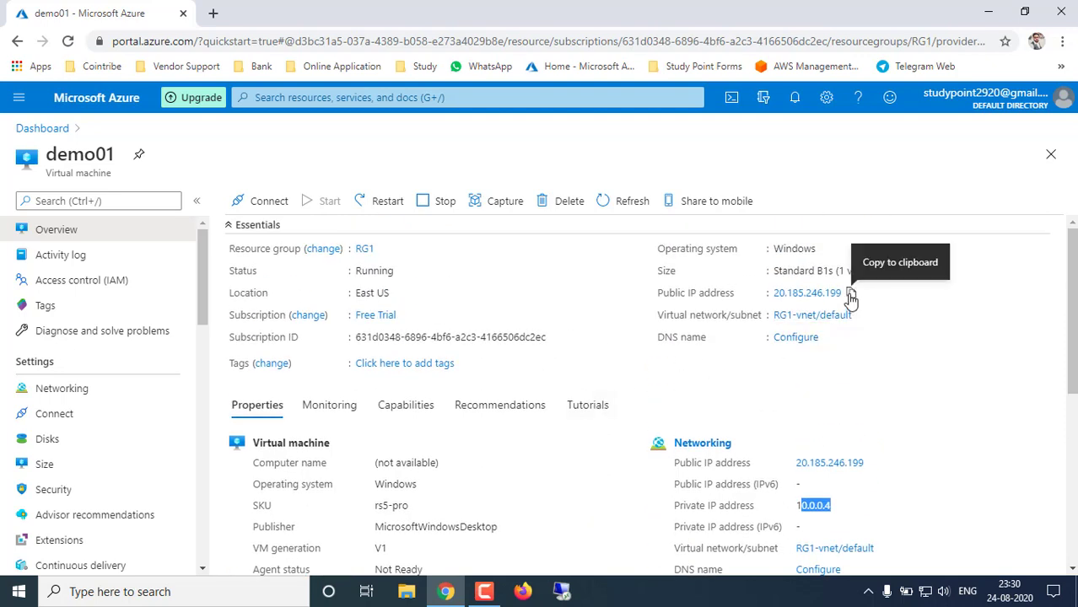
Copy demo01's public IP address and connect to 20.185.246.199 in Remote Desktop Connection
left_click(850, 294)
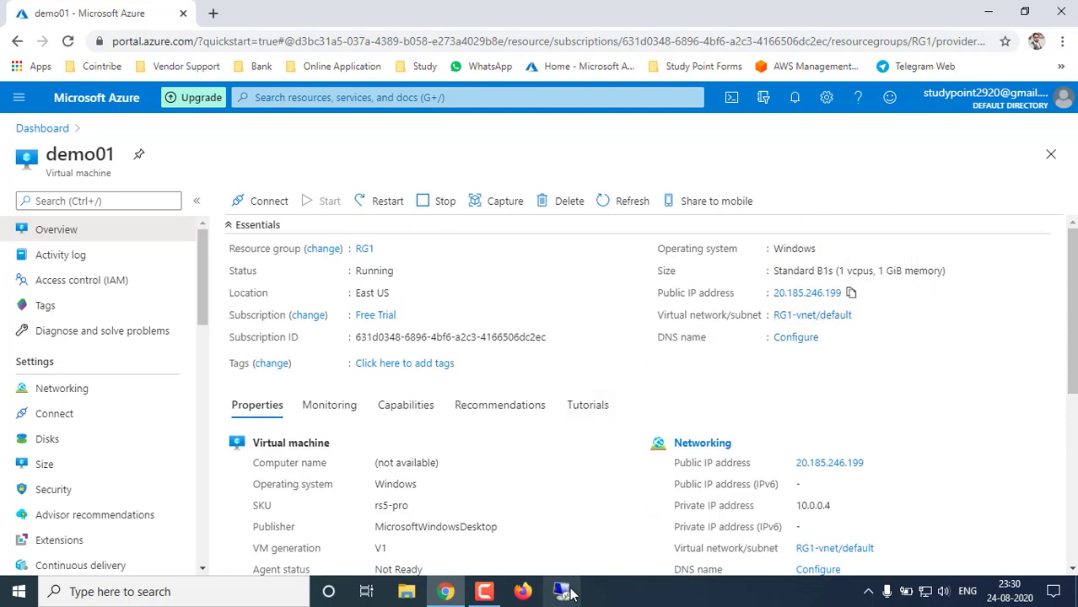
left_click(563, 593)
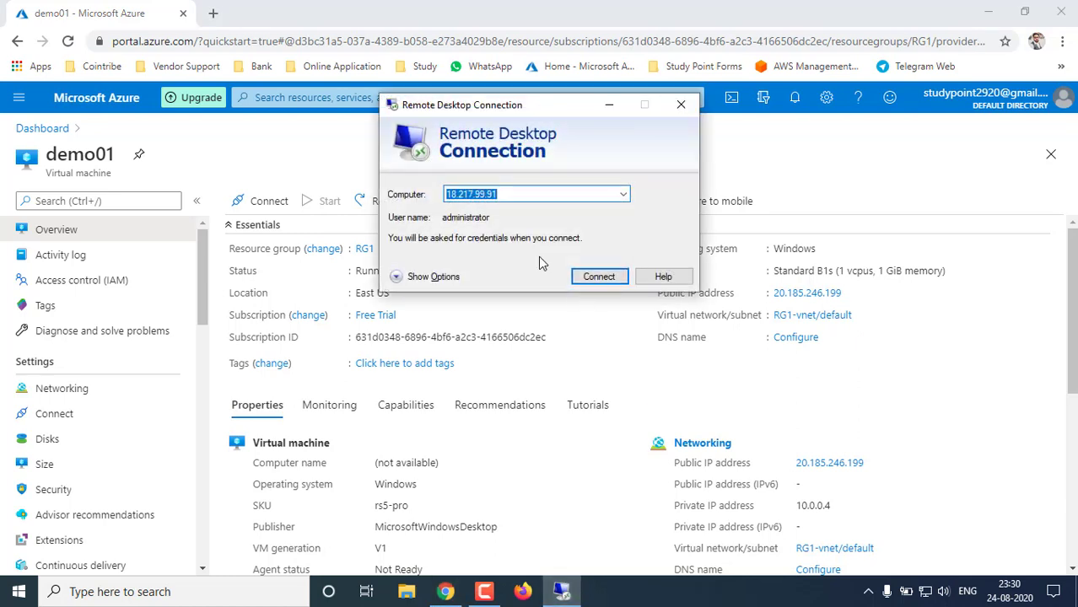
key("ctrl+v")
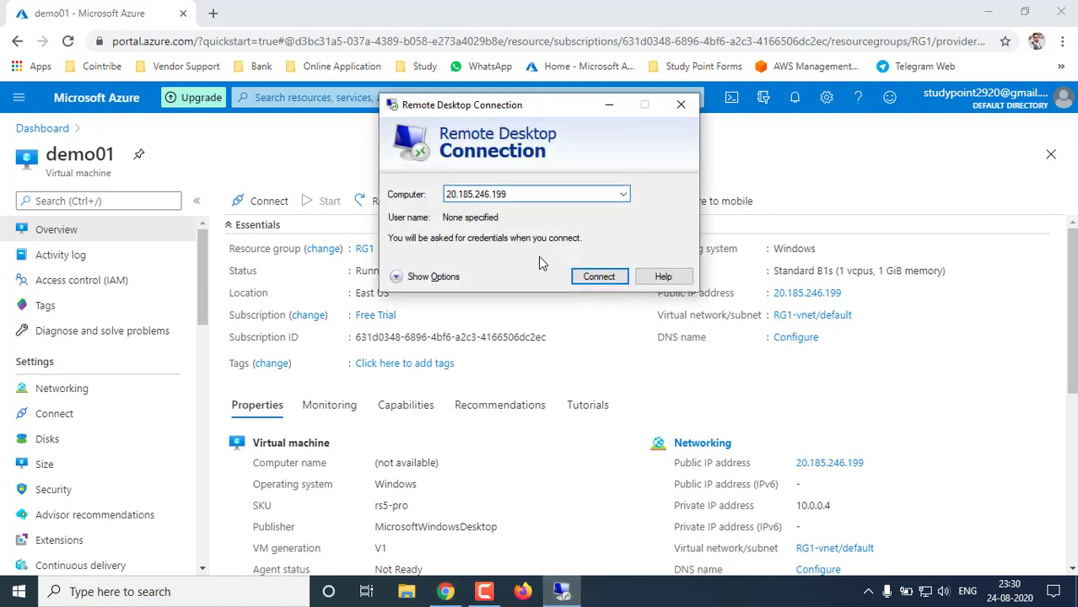
left_click(599, 277)
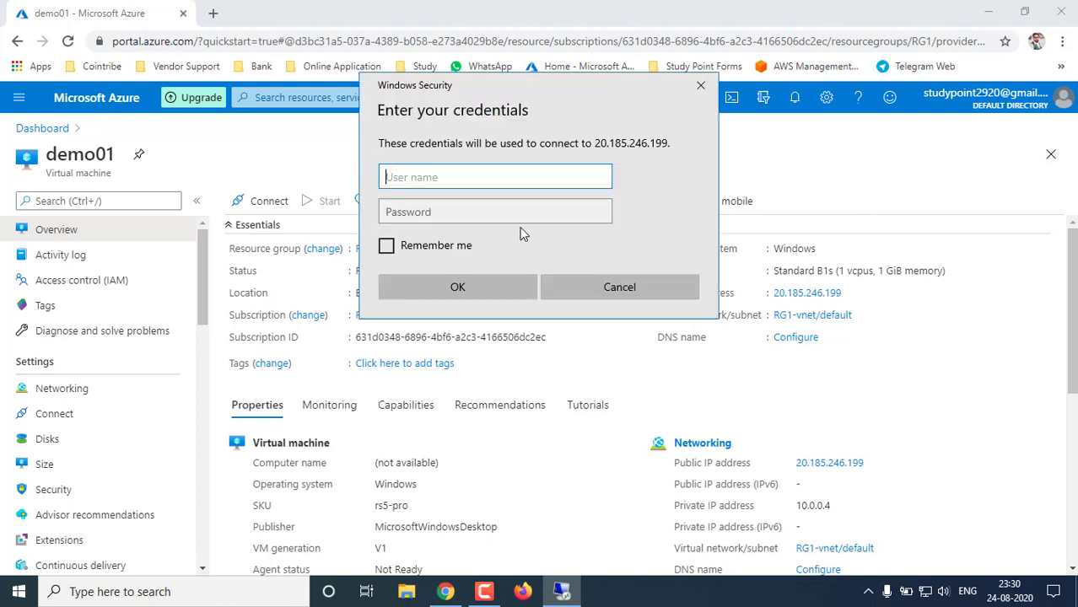
Sign in to the remote session with the user name study and the account password, and minimize the session window
type("study")
key("Tab")
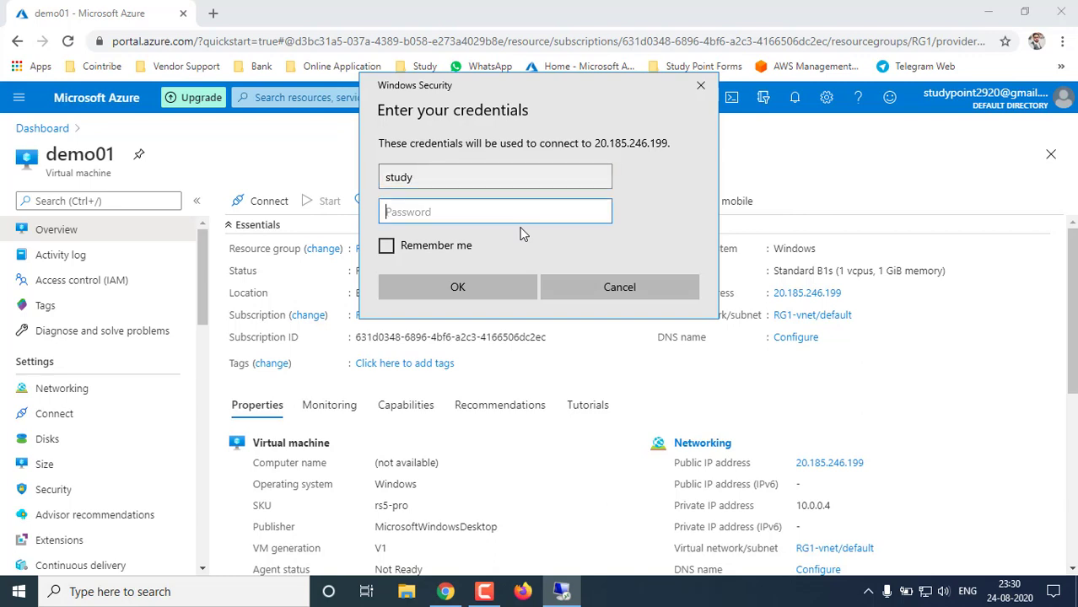
type("•••••••••••")
left_click(457, 286)
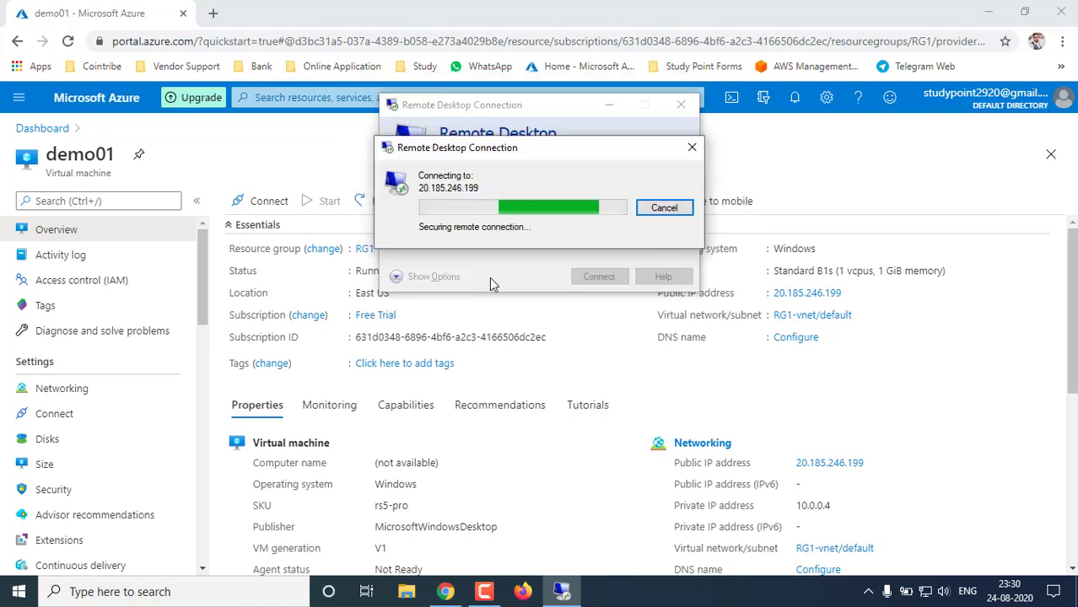
left_click(585, 328)
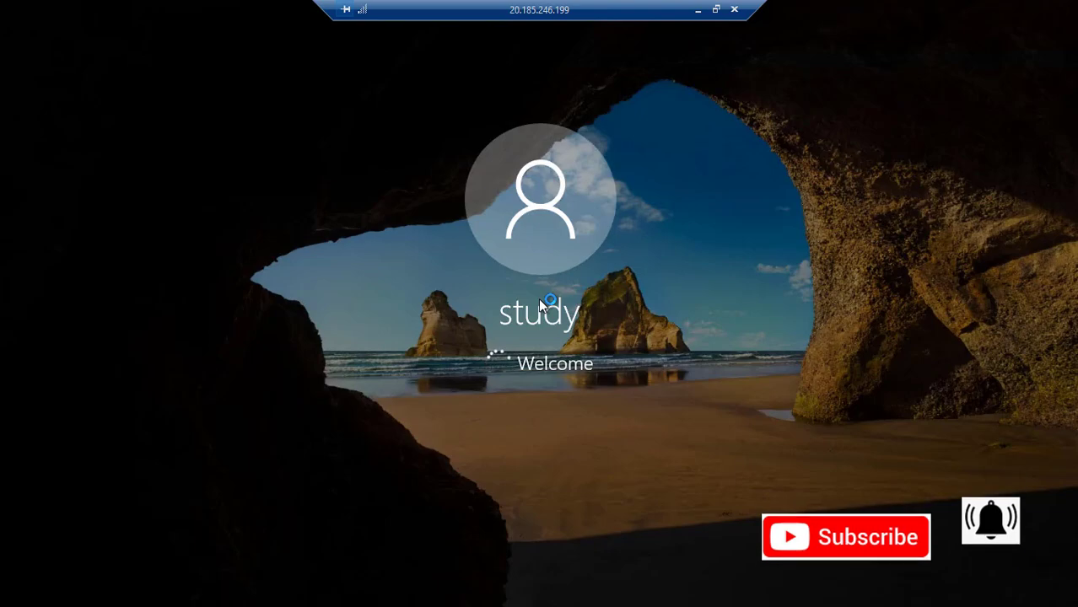
left_click(698, 10)
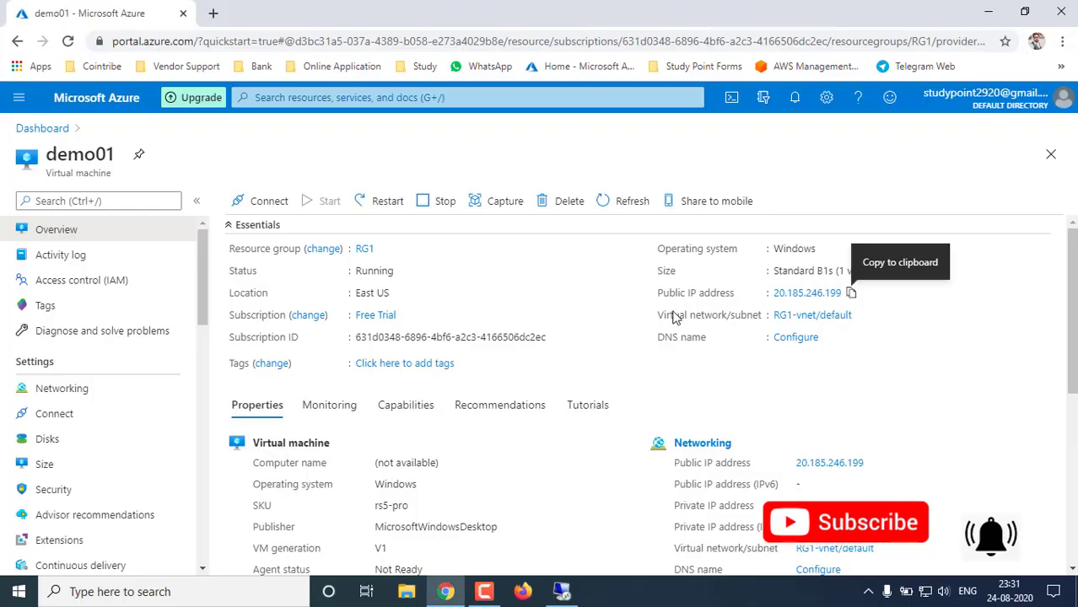
Review demo01's properties and the size listed in its essentials, highlighting the vCPU and memory specification
scroll(905, 377, "down", 5)
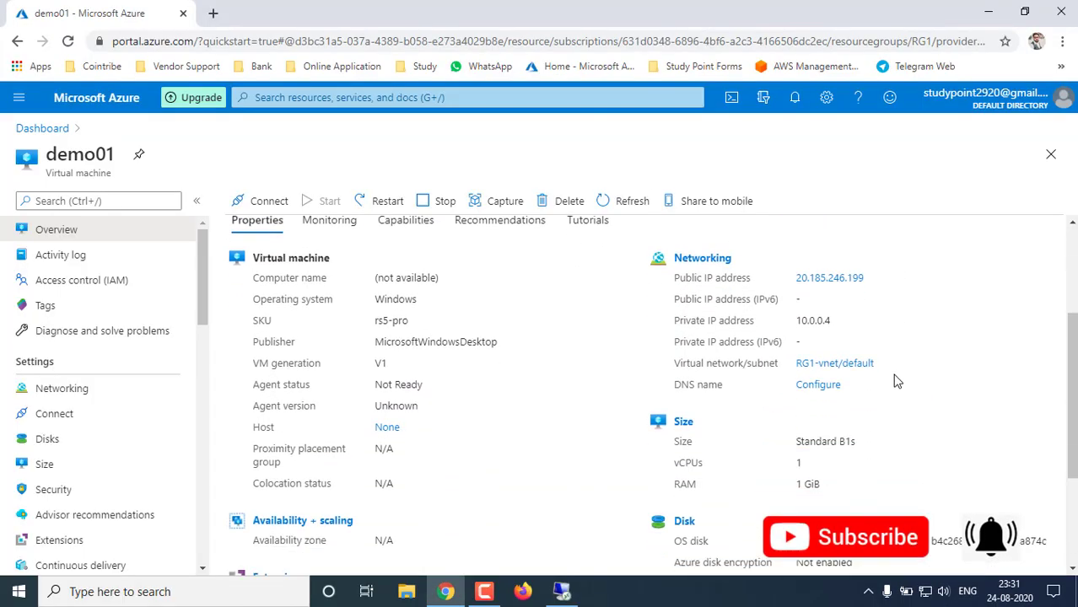
scroll(889, 378, "up", 5)
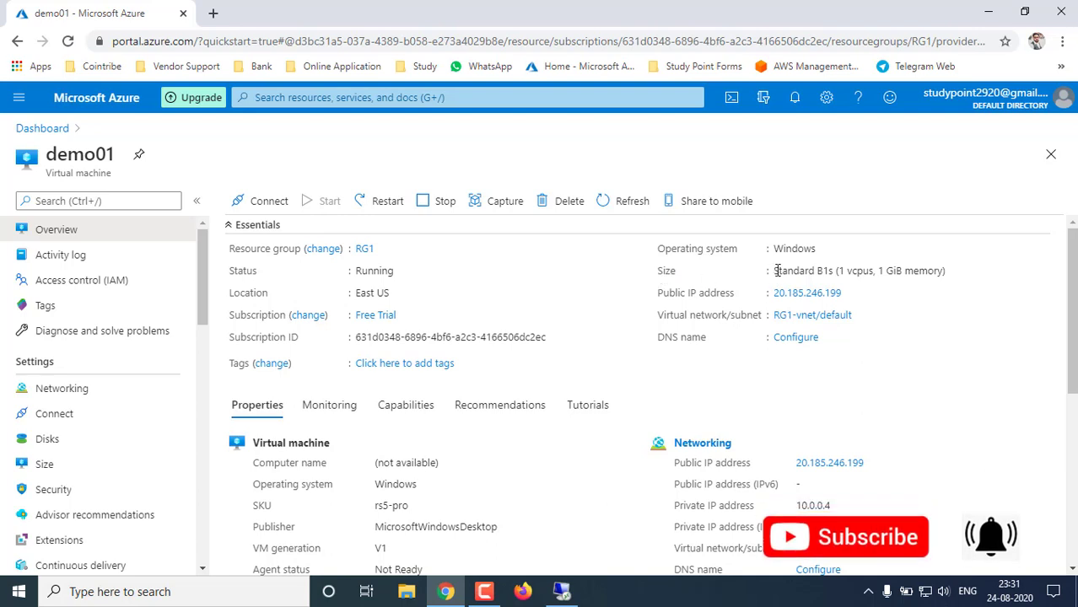
left_click_drag(773, 271, 948, 276)
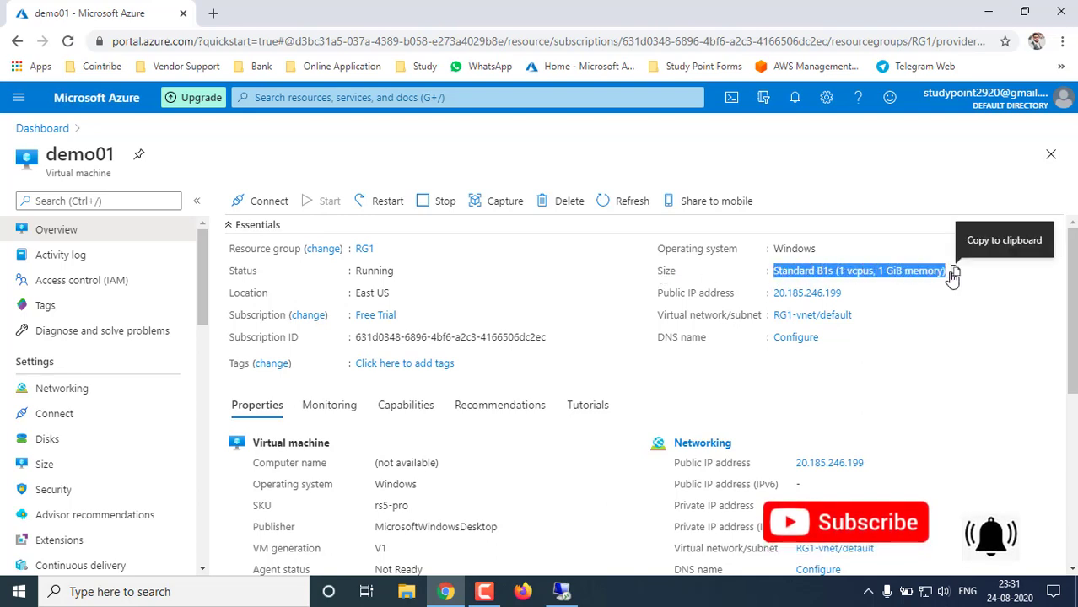
left_click(904, 316)
Search the local computer for notepad and open a blank Notepad window
left_click(259, 599)
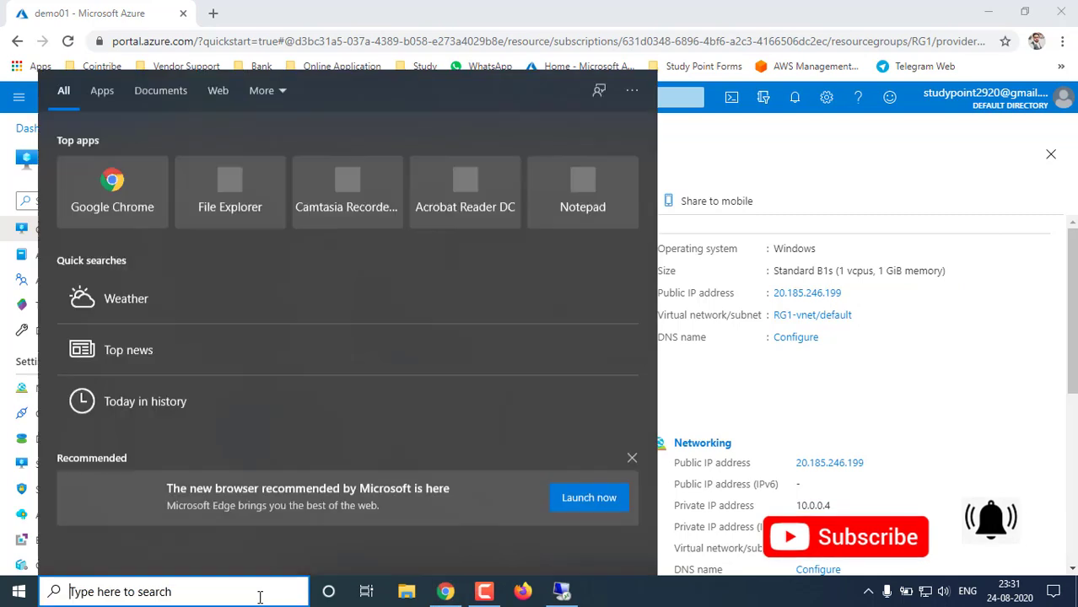
type("notepad")
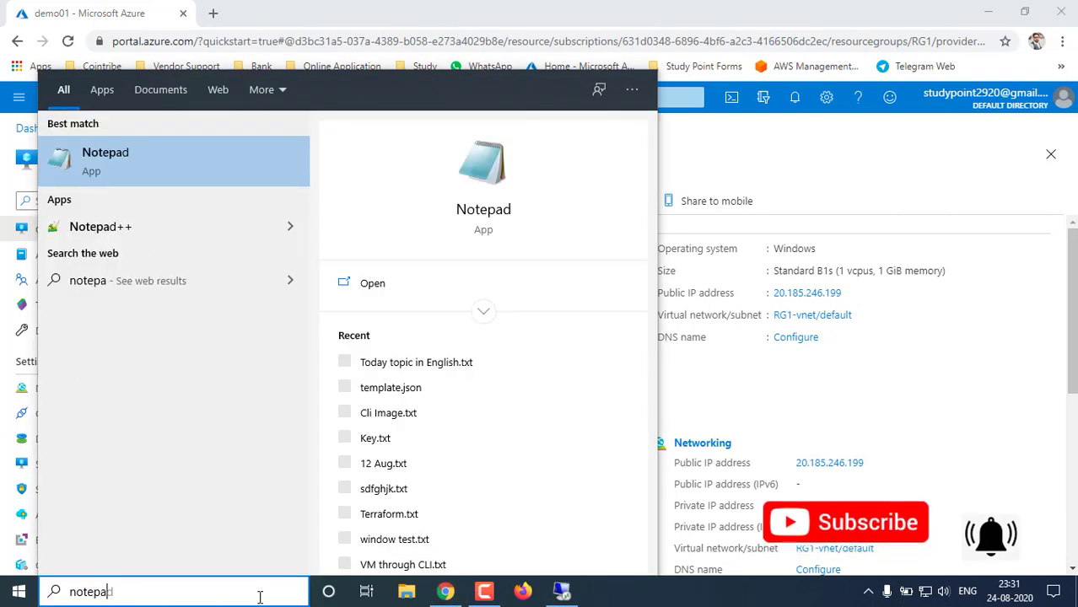
key("Return")
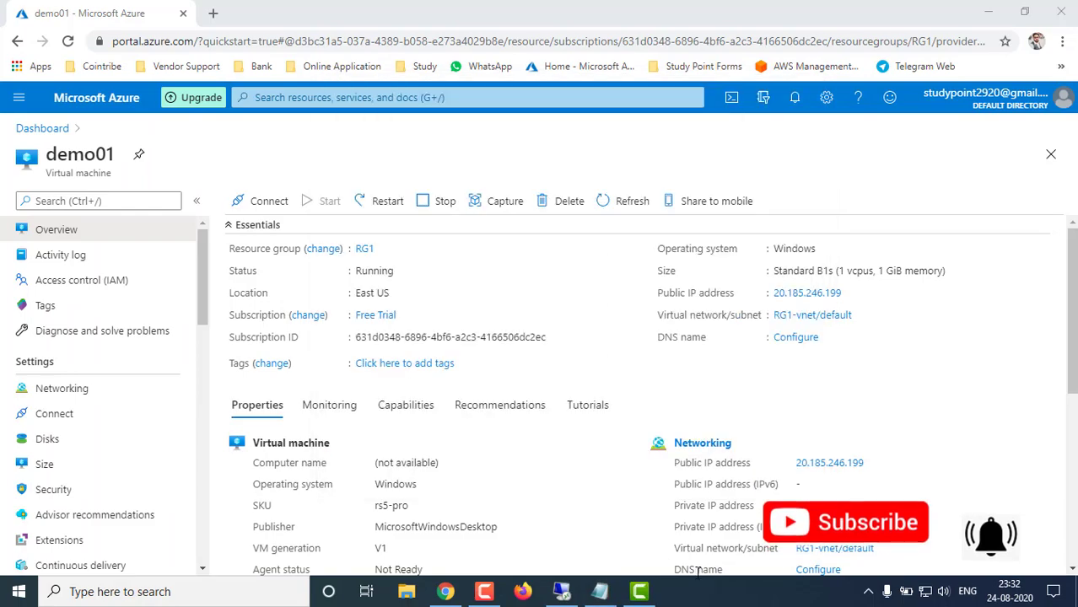
Return to the 20.185.246.199 remote session, accept the default privacy settings and close the Edge welcome window
left_click(563, 593)
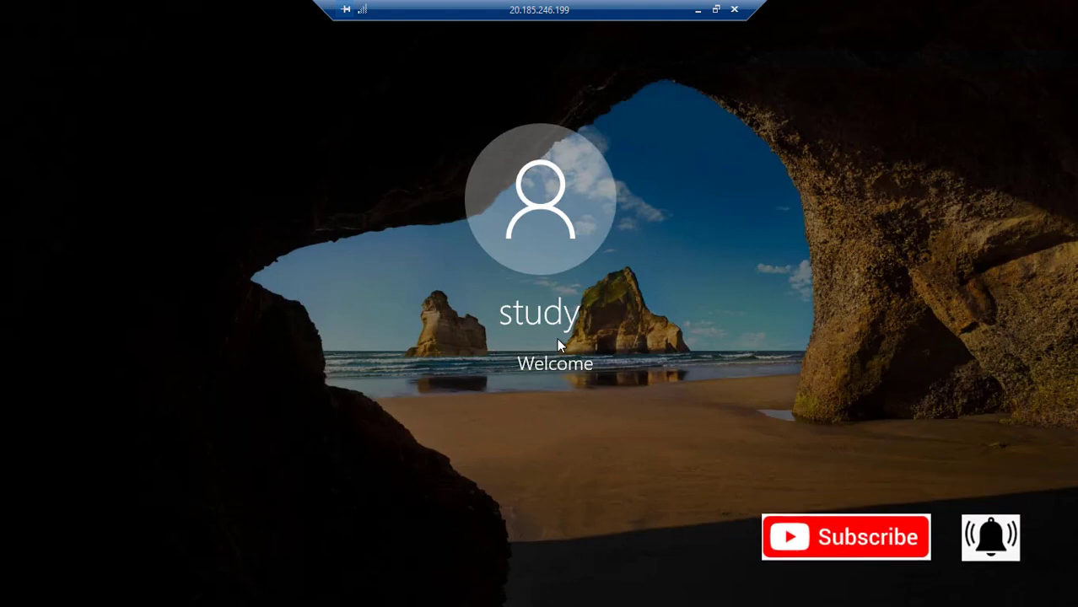
left_click(699, 12)
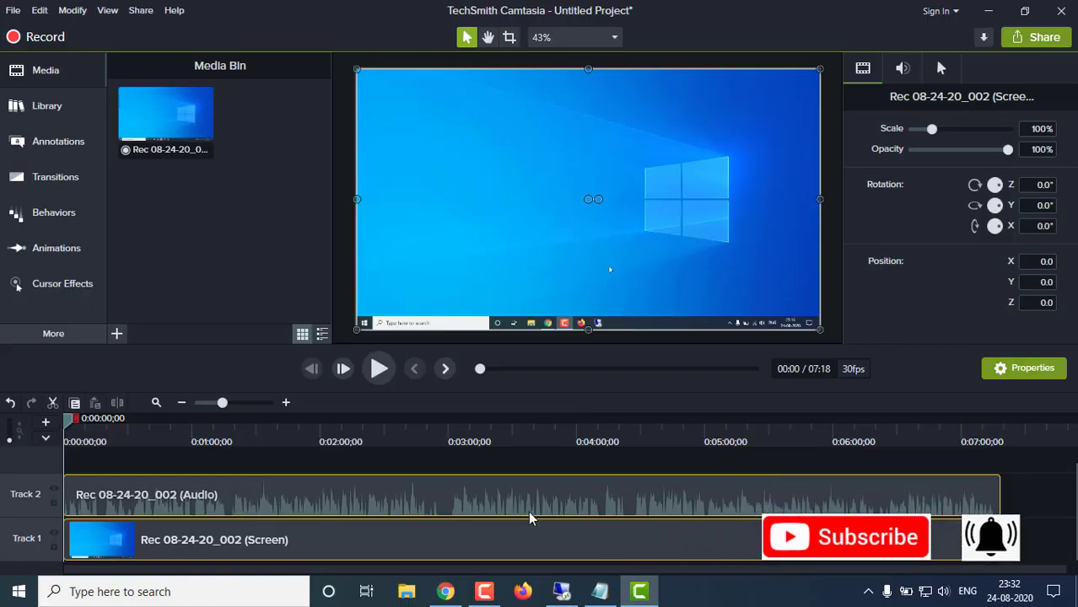
left_click(560, 591)
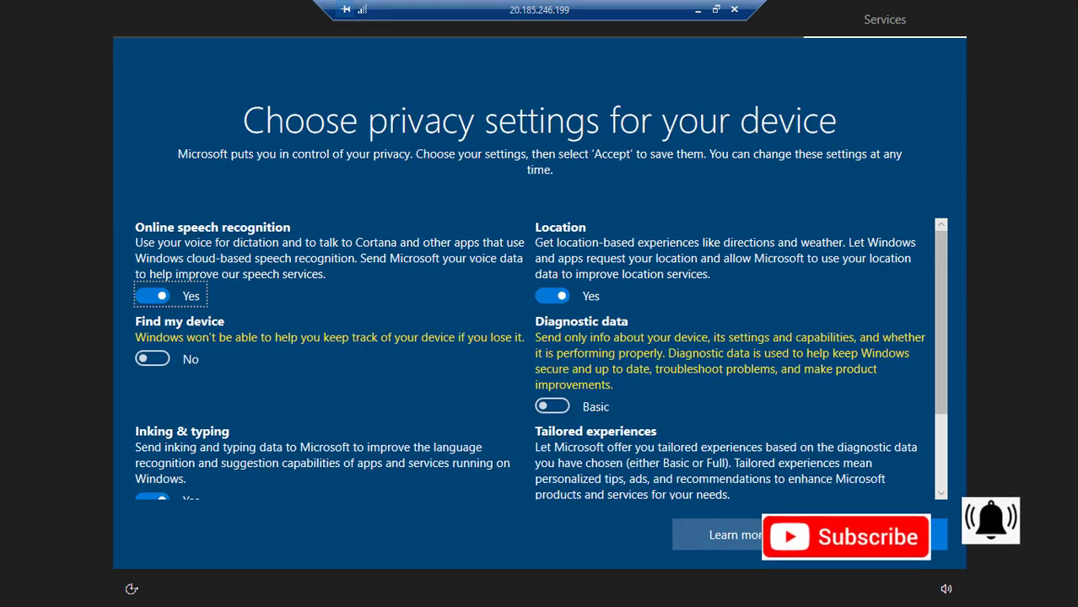
left_click(892, 544)
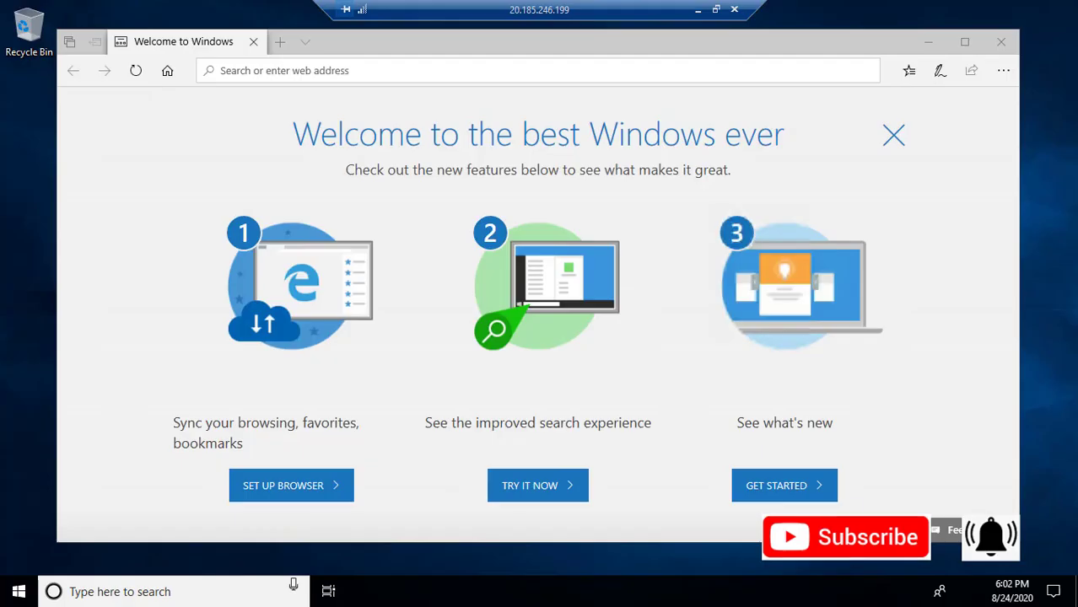
left_click(1002, 43)
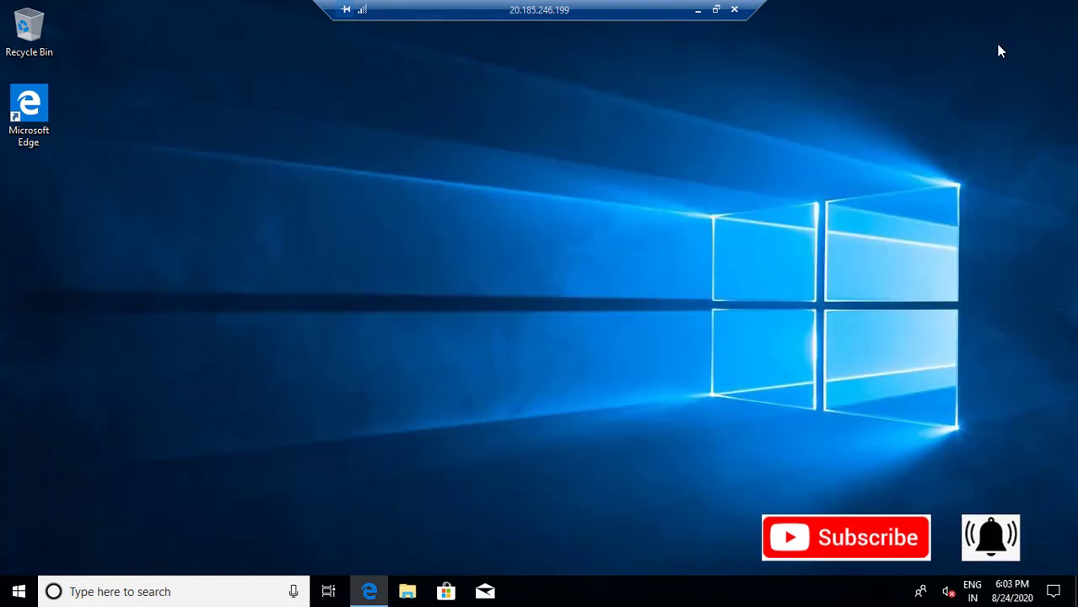
Open This PC's properties in the remote session and examine the Windows edition, processor, installed memory and computer name
right_click(379, 314)
left_click(399, 337)
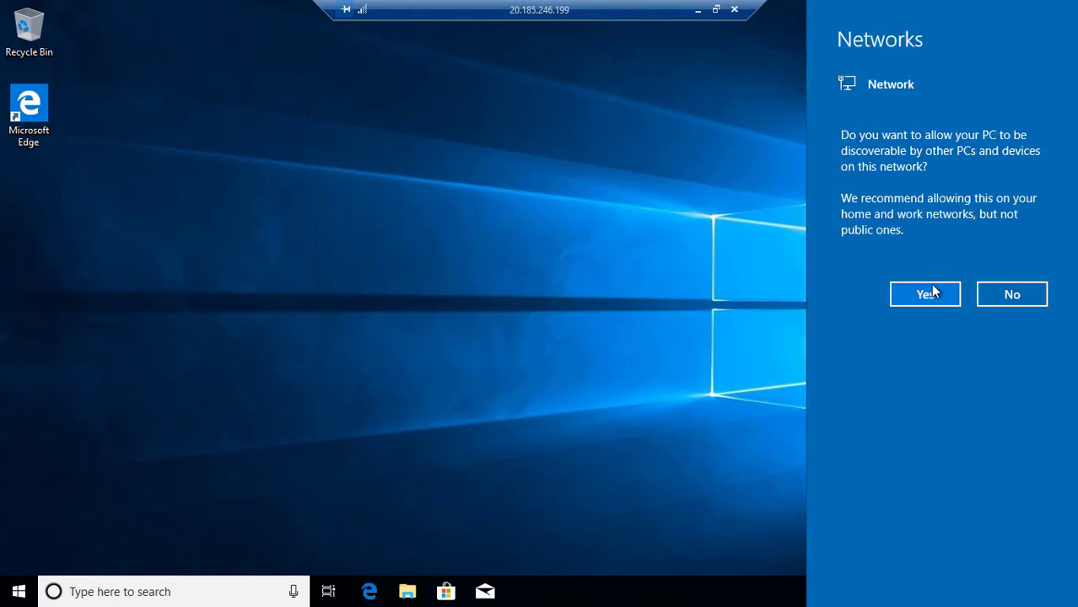
left_click(323, 277)
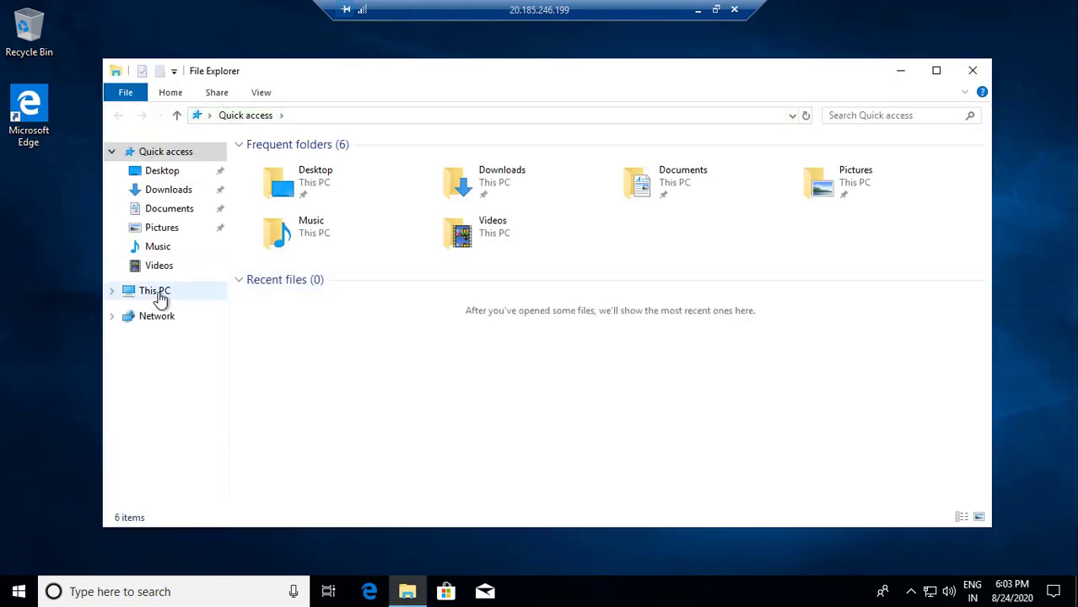
left_click(159, 294)
right_click(158, 294)
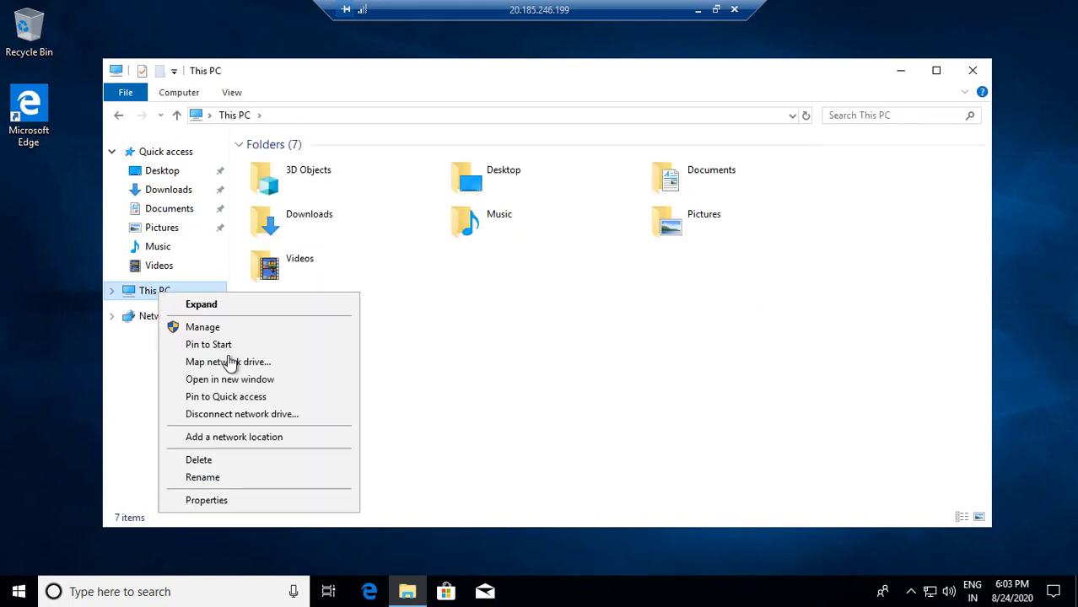
left_click(225, 500)
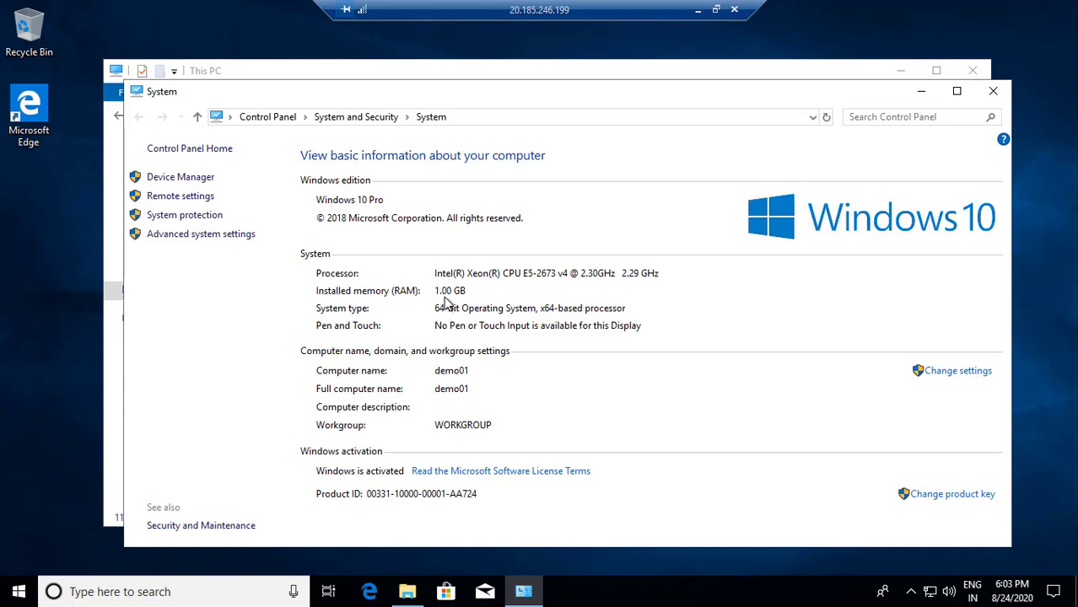
left_click(715, 9)
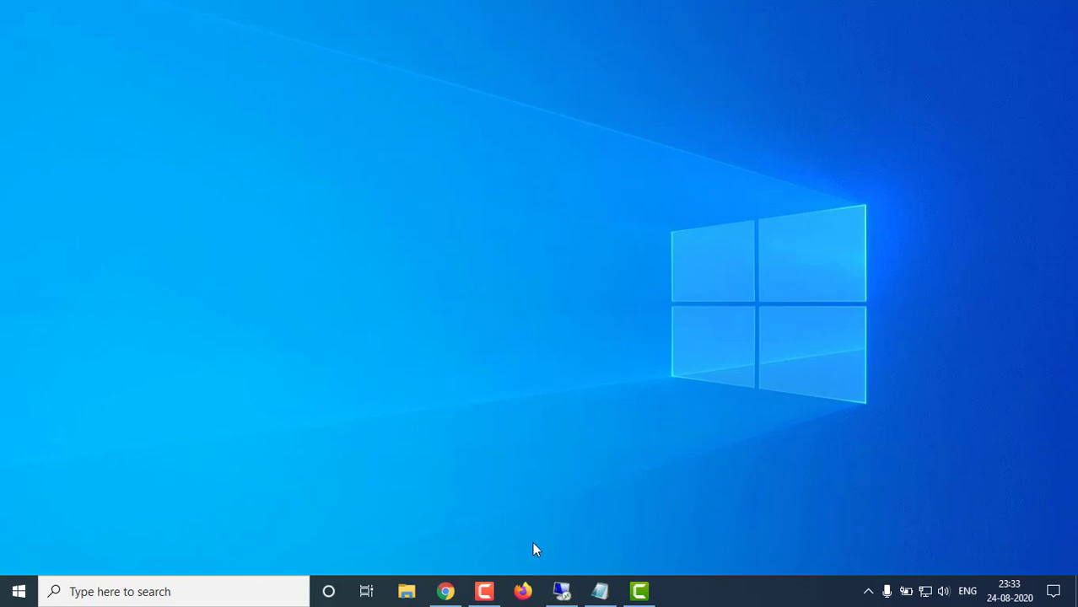
Switch to the Azure portal in Chrome and stop the demo01 virtual machine, confirming the shutdown
left_click(446, 591)
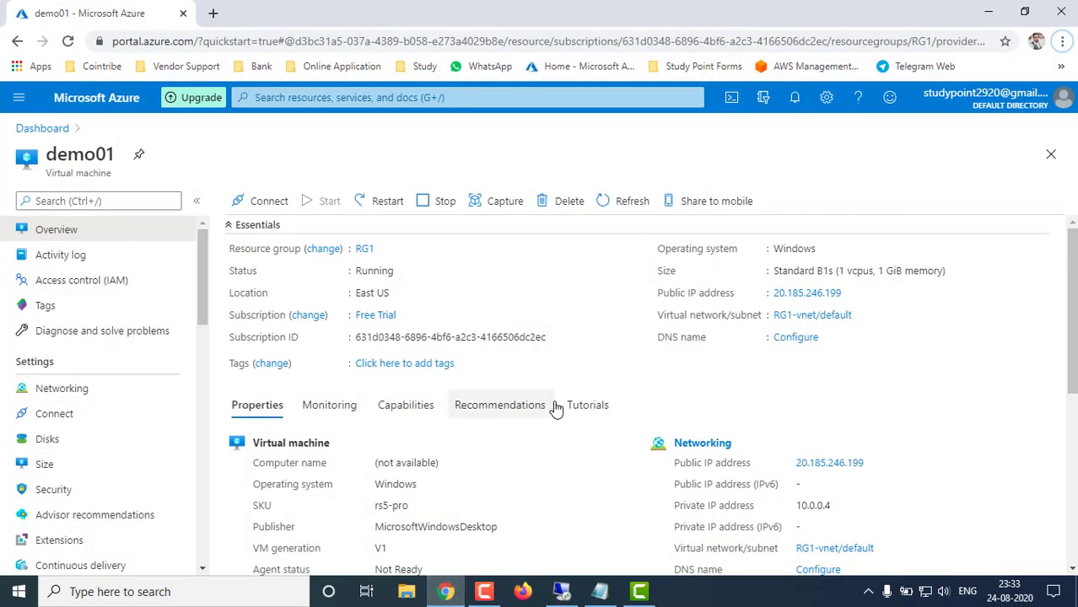
left_click(442, 207)
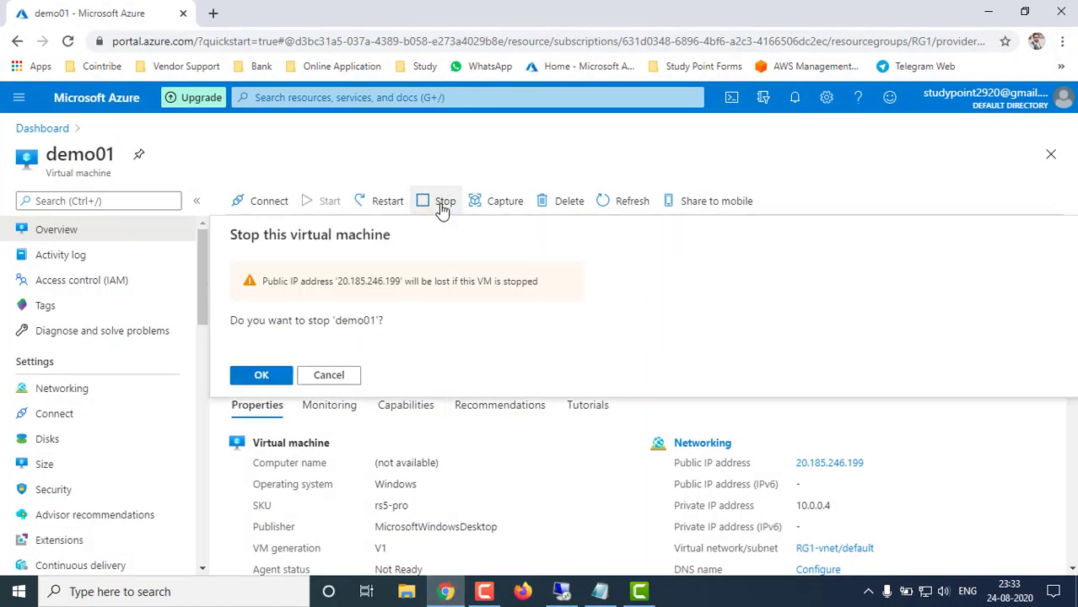
left_click(260, 406)
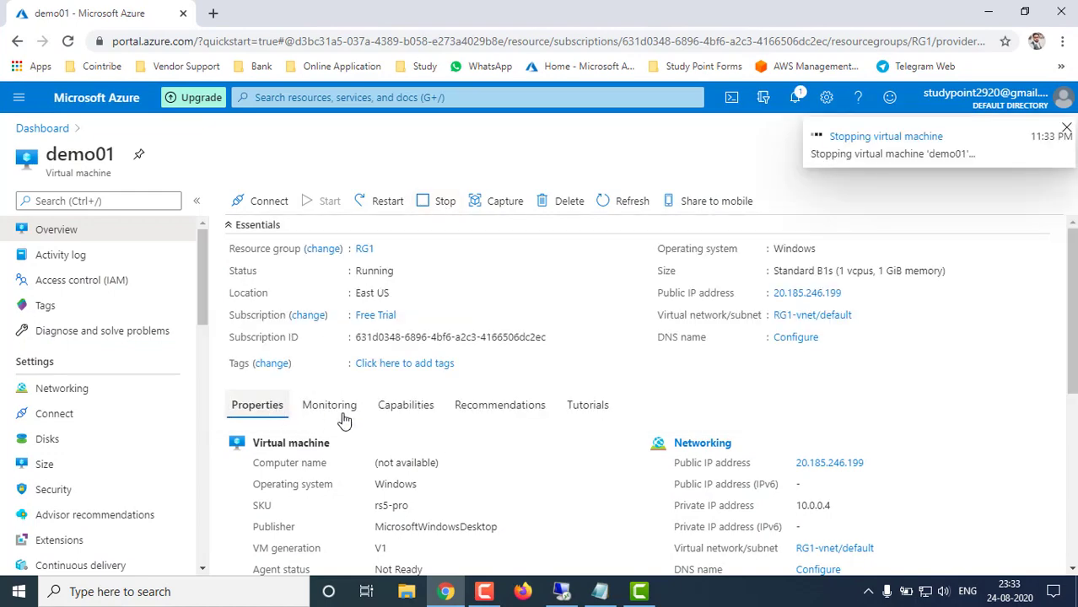
Return to the 20.185.246.199 remote session and disconnect it
left_click(561, 592)
left_click(570, 17)
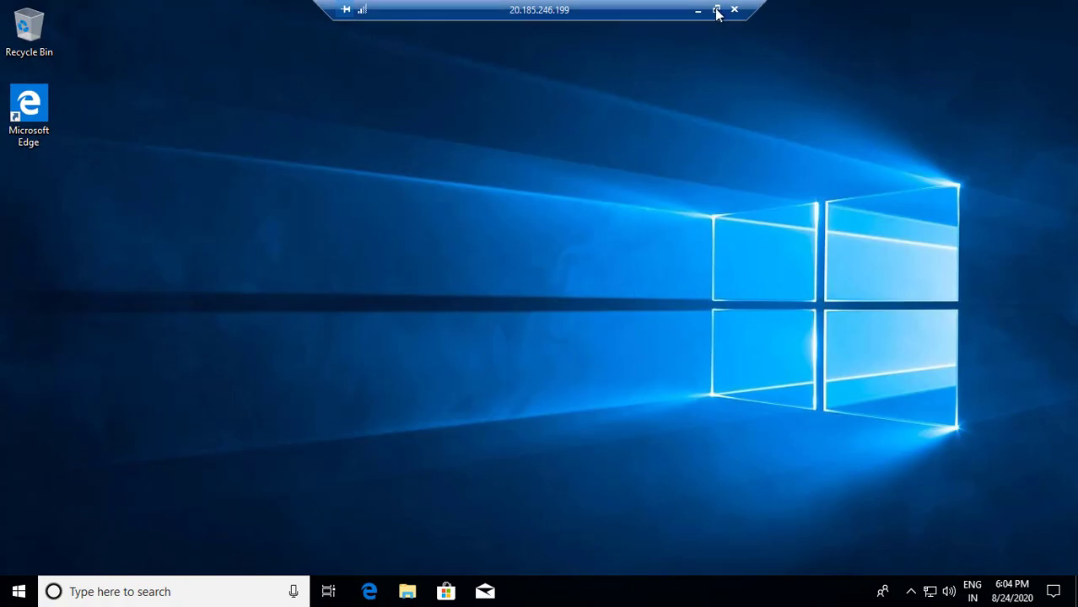
left_click(716, 10)
left_click(572, 12)
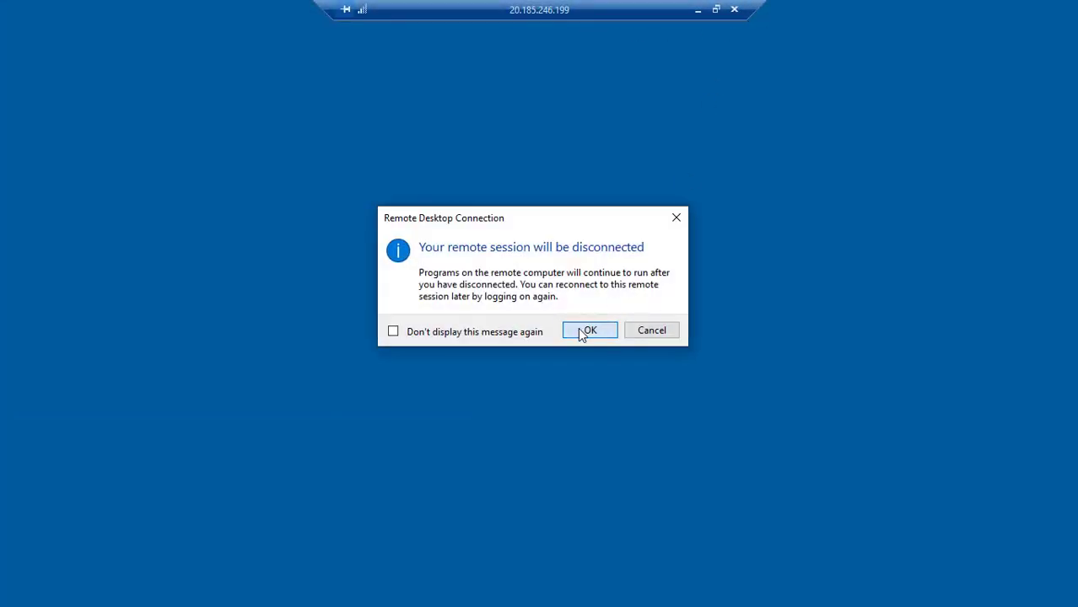
left_click(588, 330)
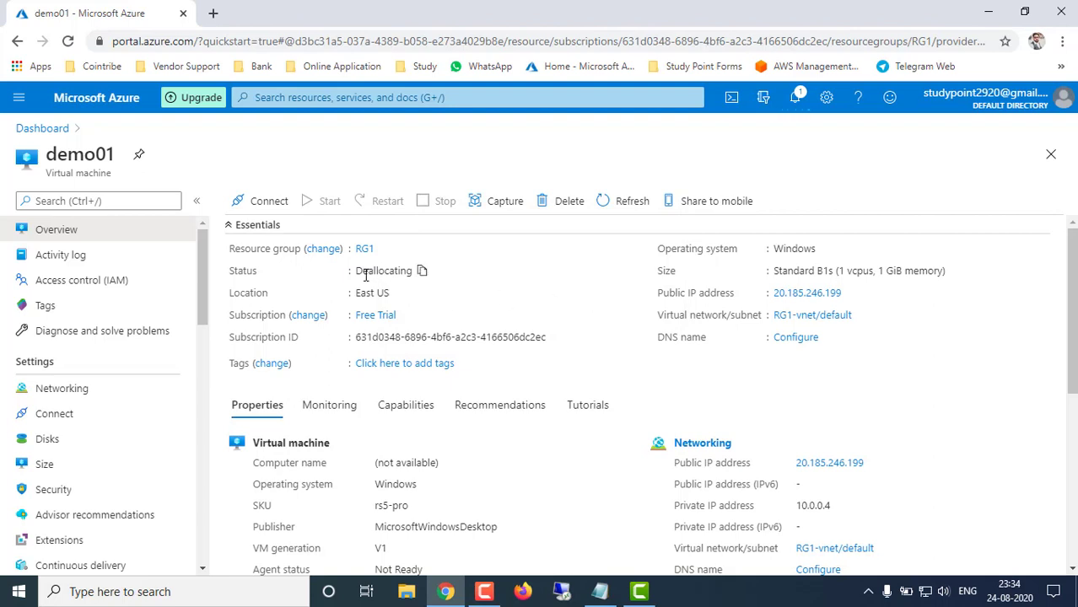
Refresh demo01's overview repeatedly and check its status until the machine has stopped
left_click_drag(376, 270, 414, 271)
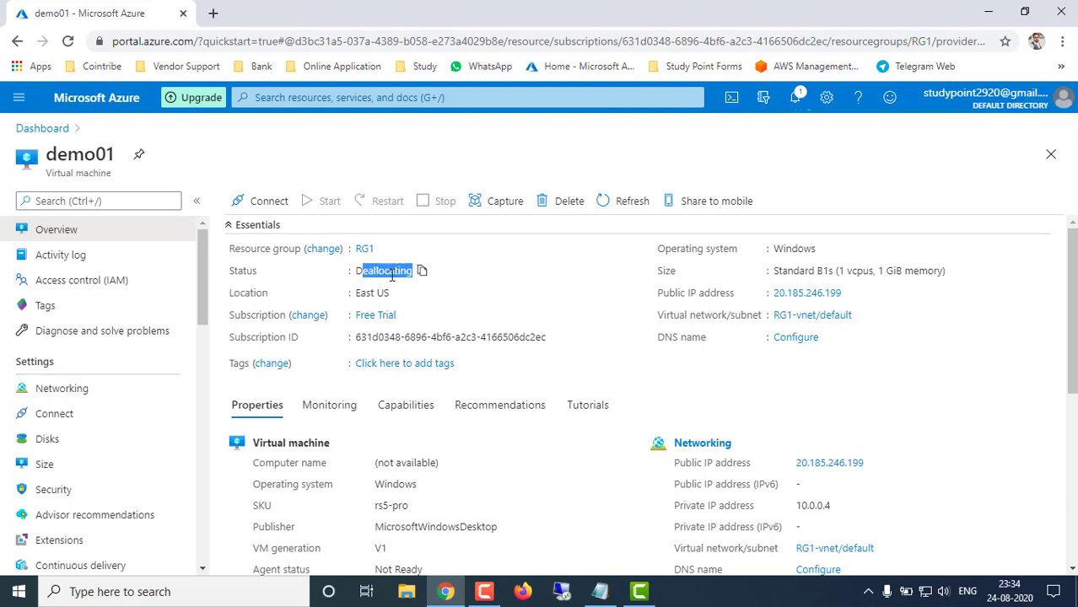
left_click(626, 202)
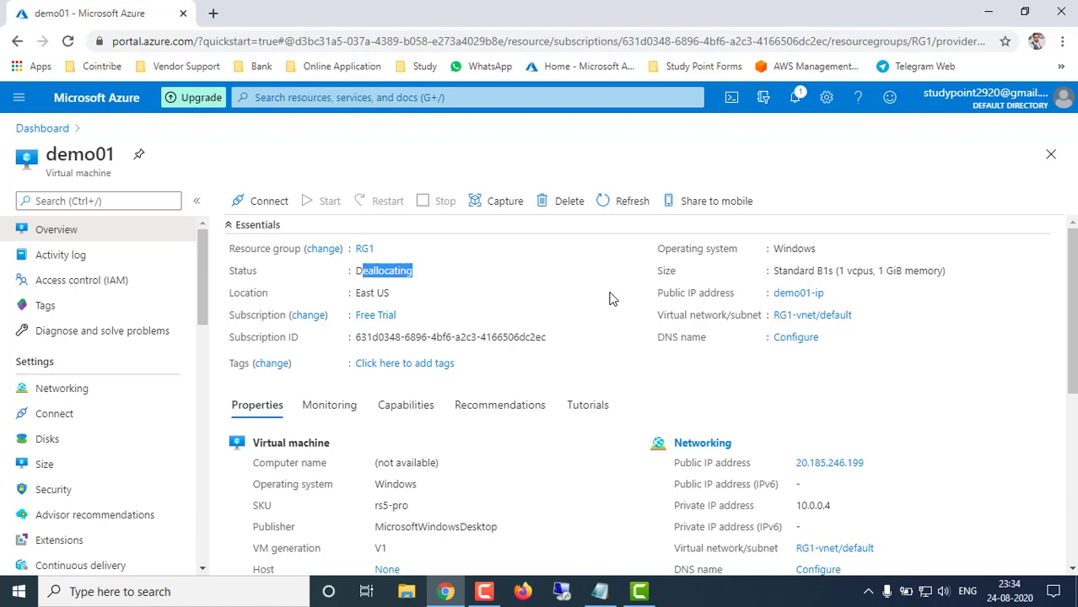
left_click(624, 204)
left_click(447, 279)
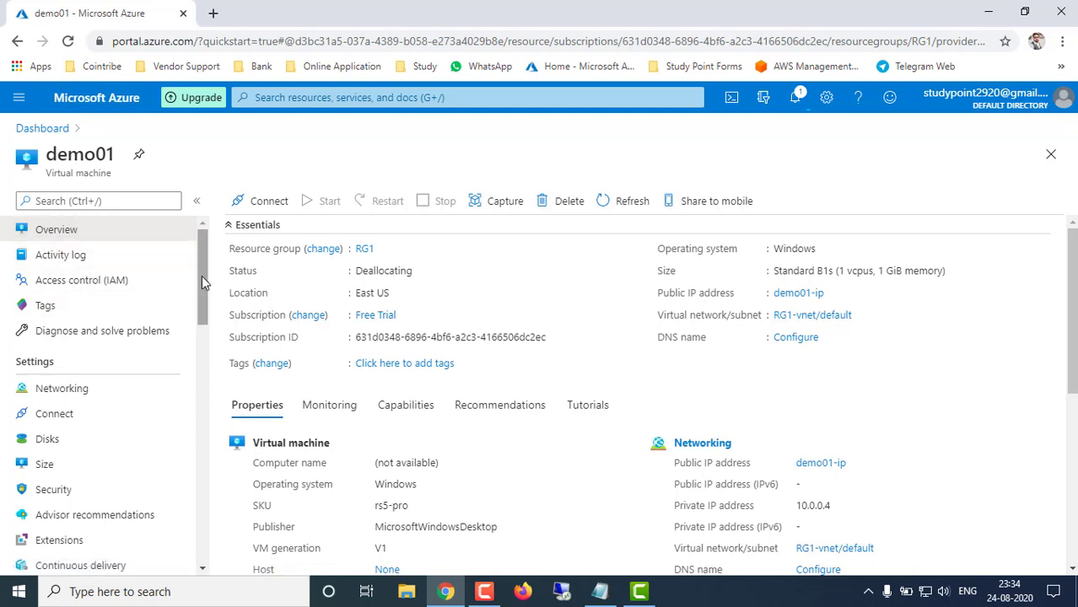
left_click_drag(201, 275, 202, 305)
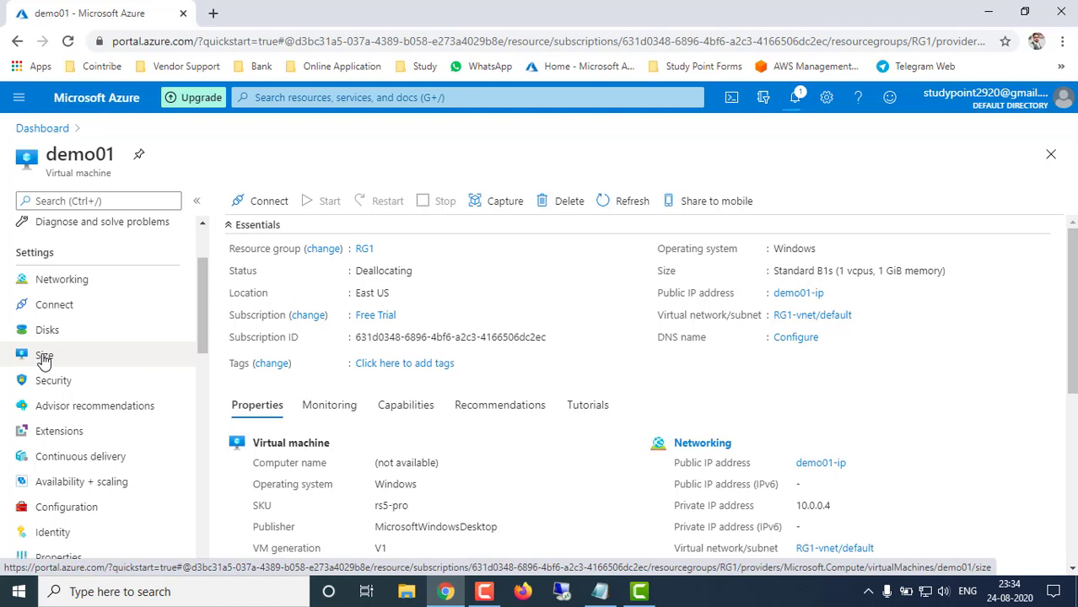
left_click(633, 205)
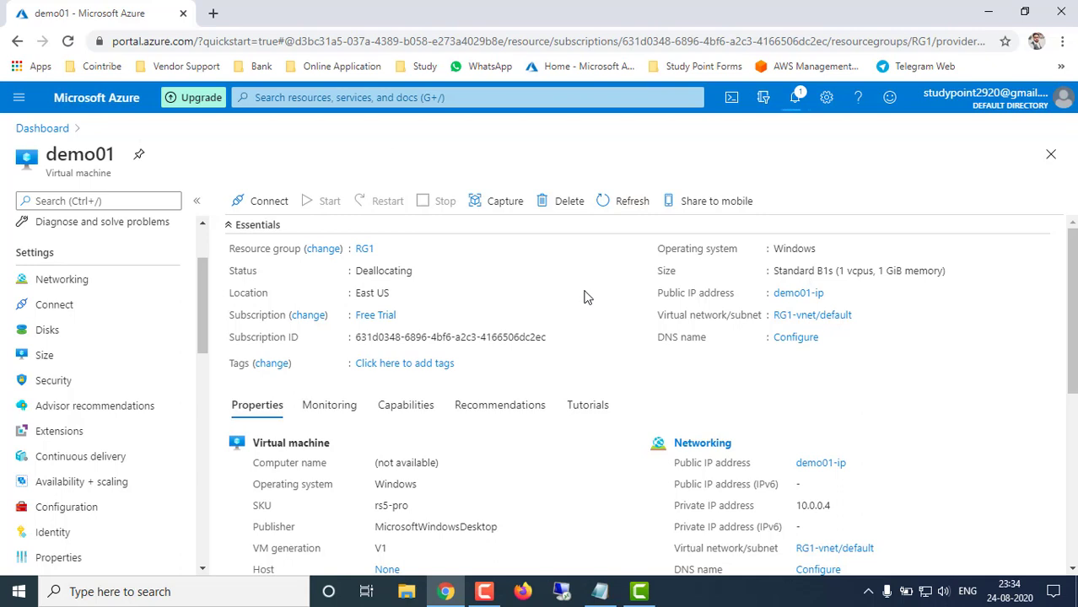
left_click(627, 209)
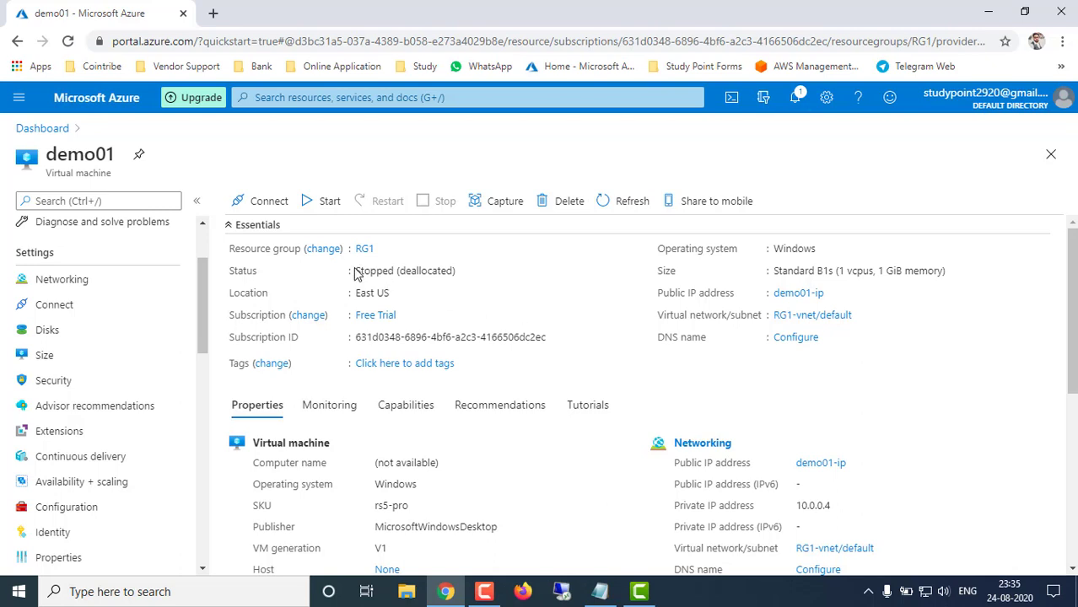
left_click_drag(356, 270, 440, 272)
Open demo01's size settings and compare the available VM sizes with B1s by vCPUs, RAM and data disks
left_click(43, 356)
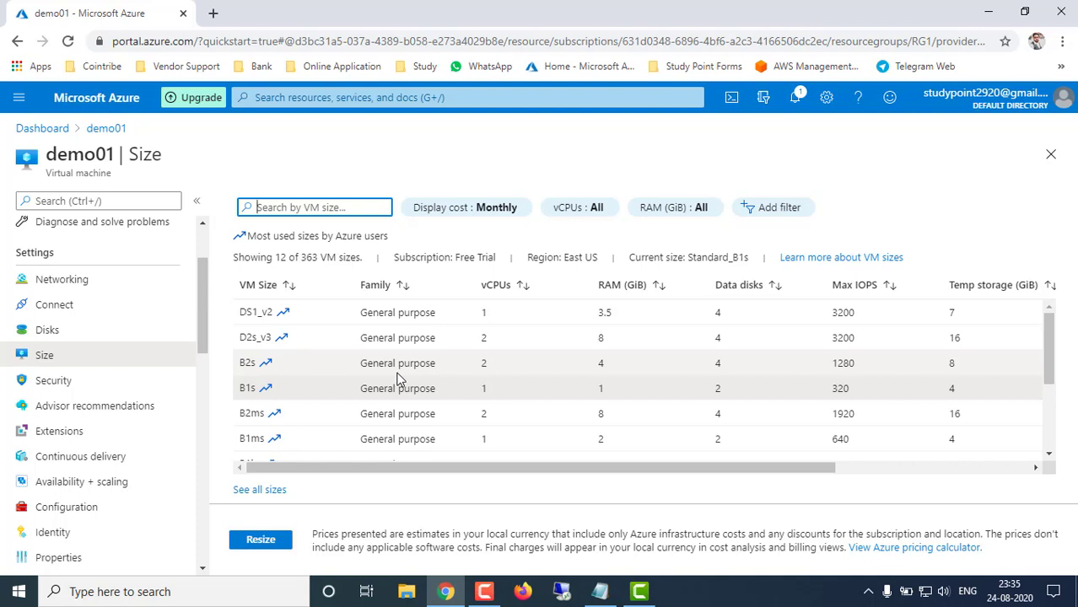
scroll(399, 380, "down", 3)
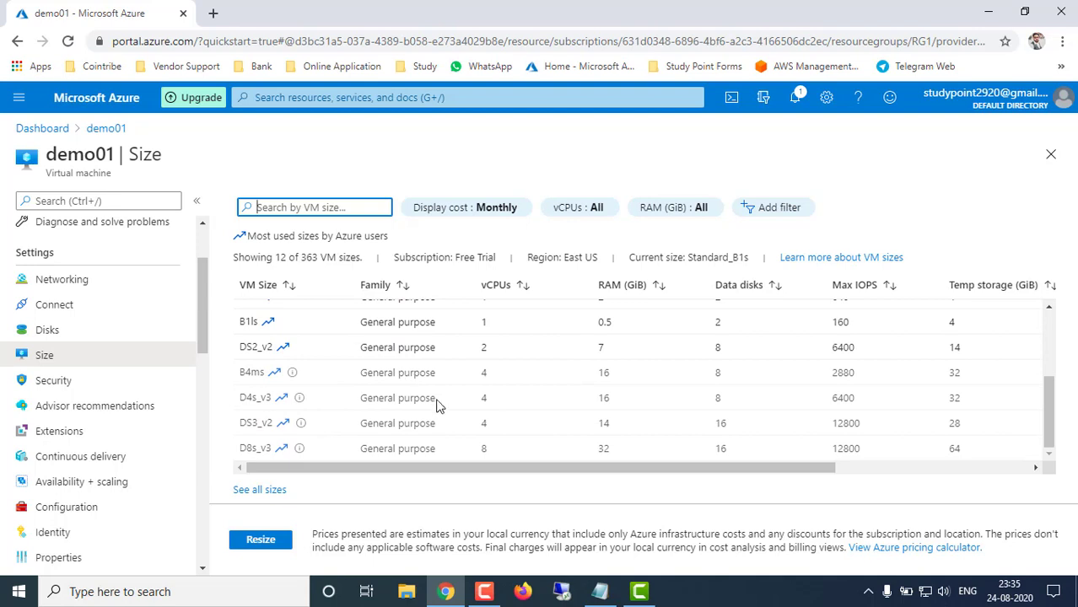
scroll(422, 396, "up", 3)
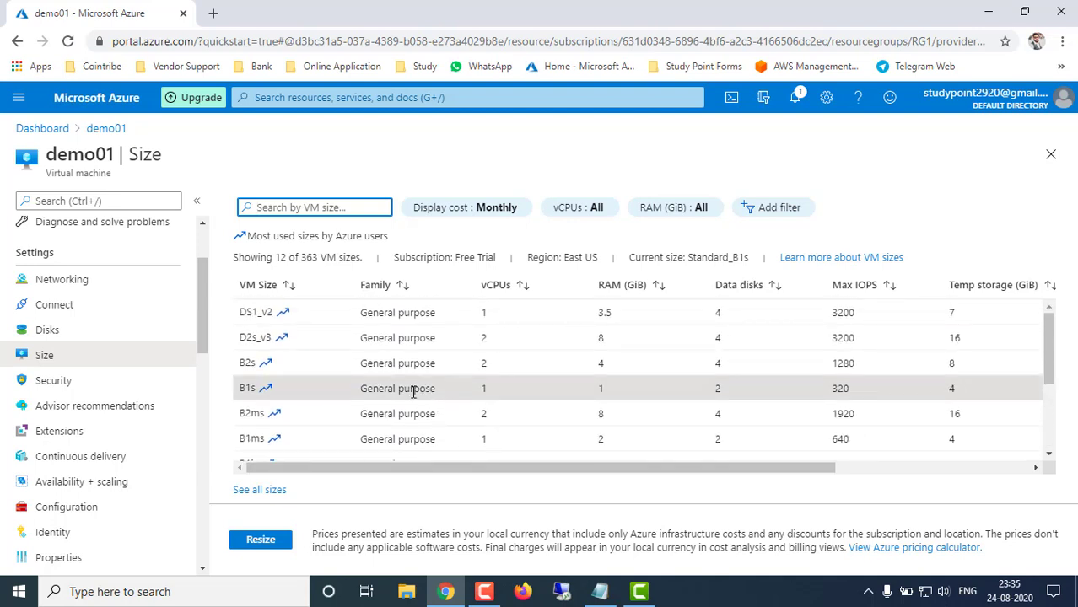
scroll(403, 388, "down", 1)
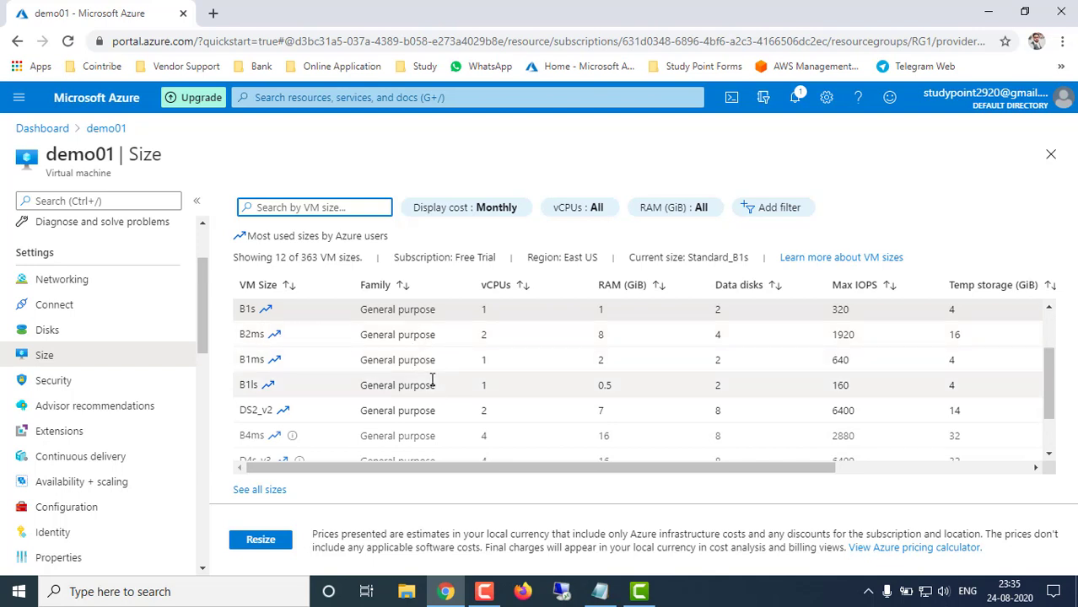
scroll(429, 380, "up", 1)
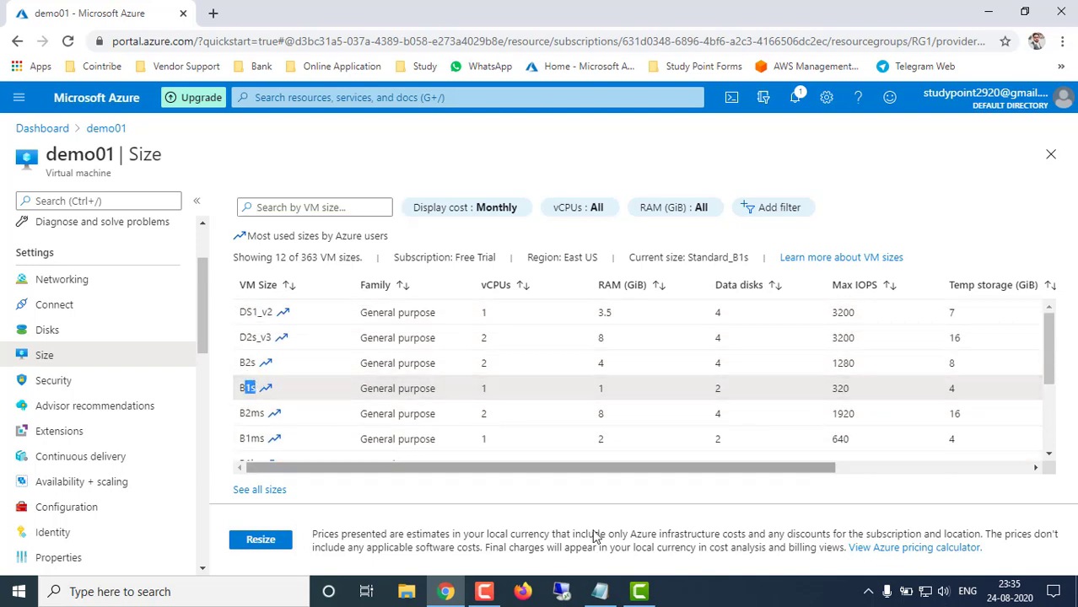
left_click(601, 591)
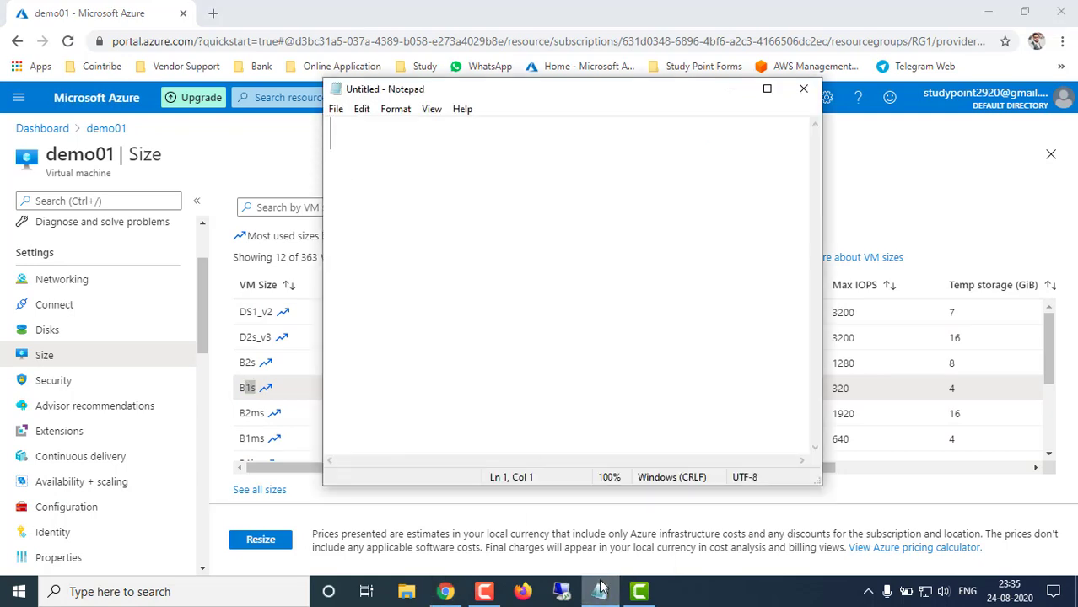
left_click(601, 590)
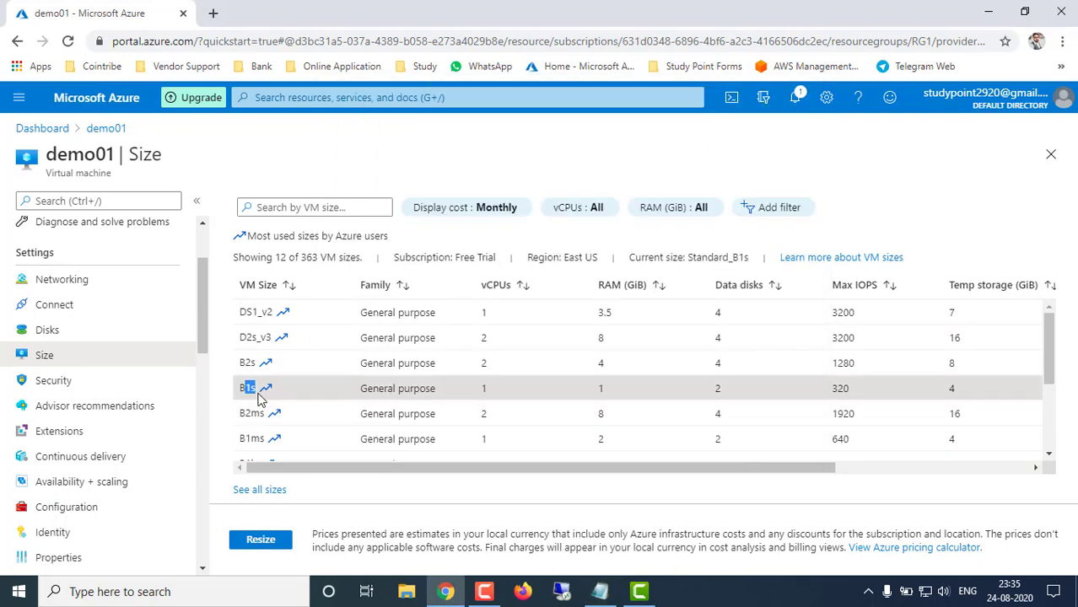
Compare the vCPUs and RAM of the B1s, B2ms and B2s sizes in demo01's size list
double_click(483, 388)
left_click_drag(598, 390, 621, 390)
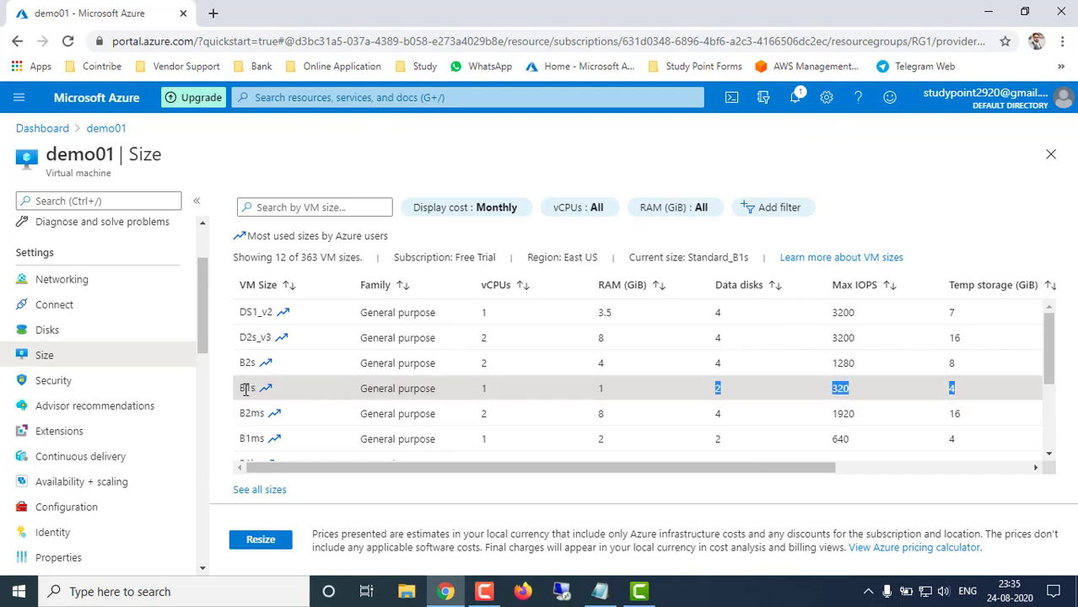
left_click(357, 393)
left_click_drag(241, 414, 264, 415)
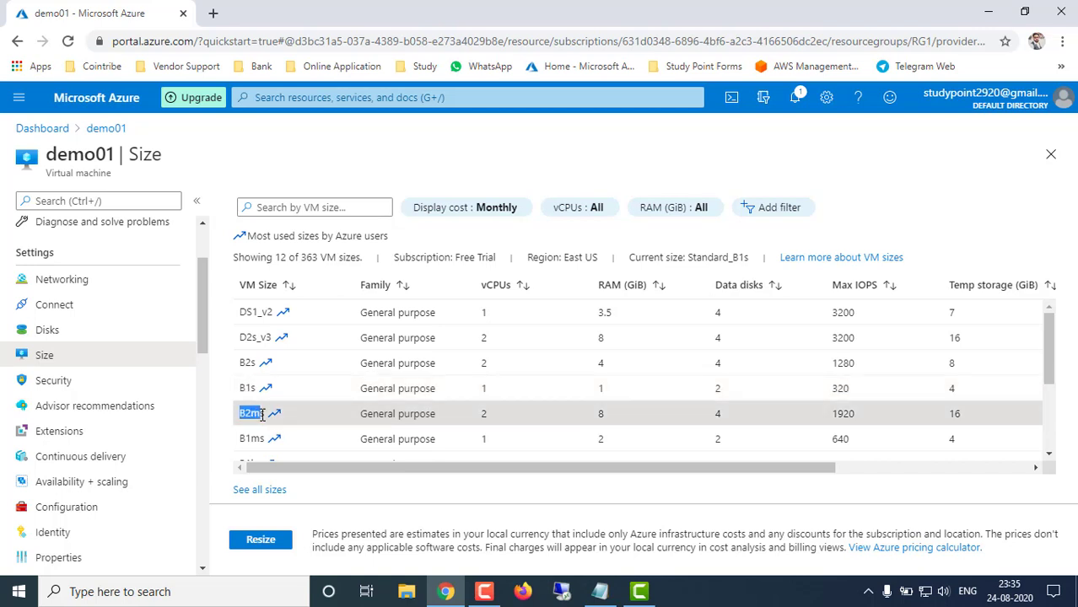
left_click(402, 414)
left_click_drag(486, 414, 531, 411)
left_click(610, 408)
left_click_drag(603, 413, 612, 410)
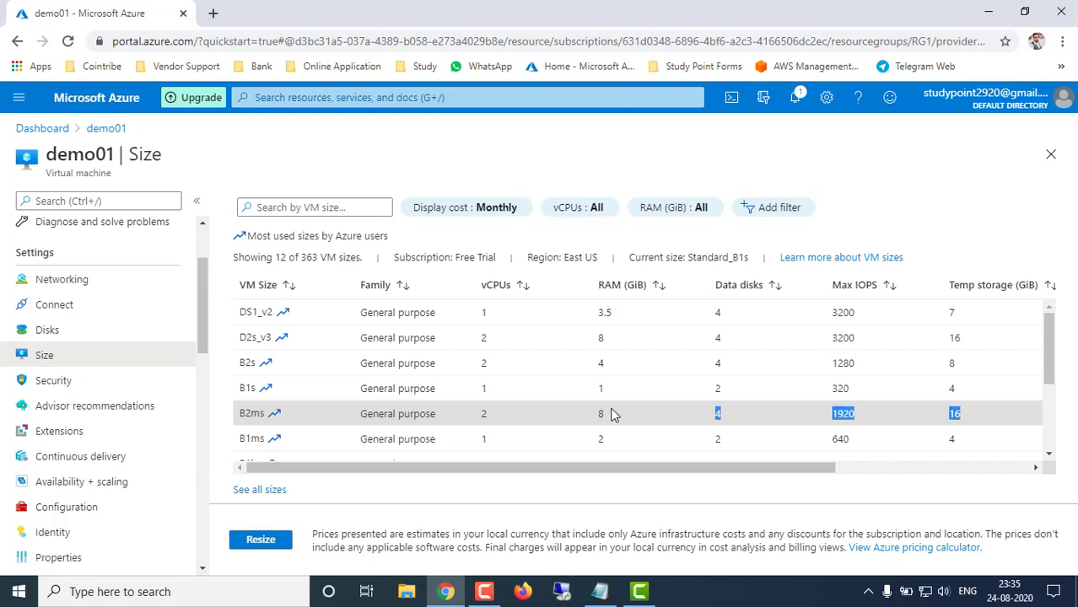
left_click_drag(239, 364, 259, 364)
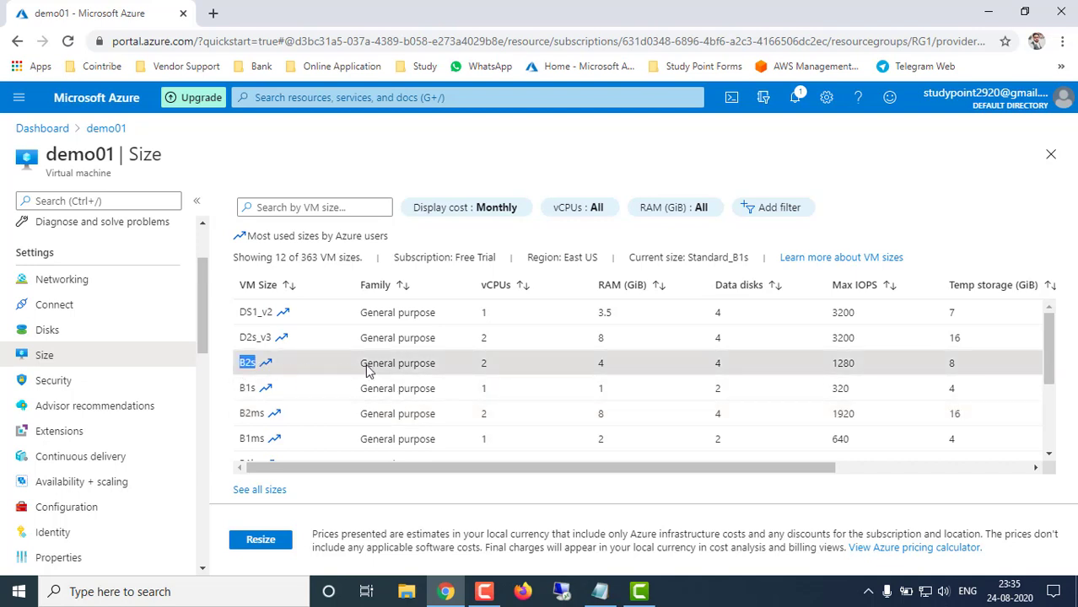
left_click_drag(486, 364, 489, 365)
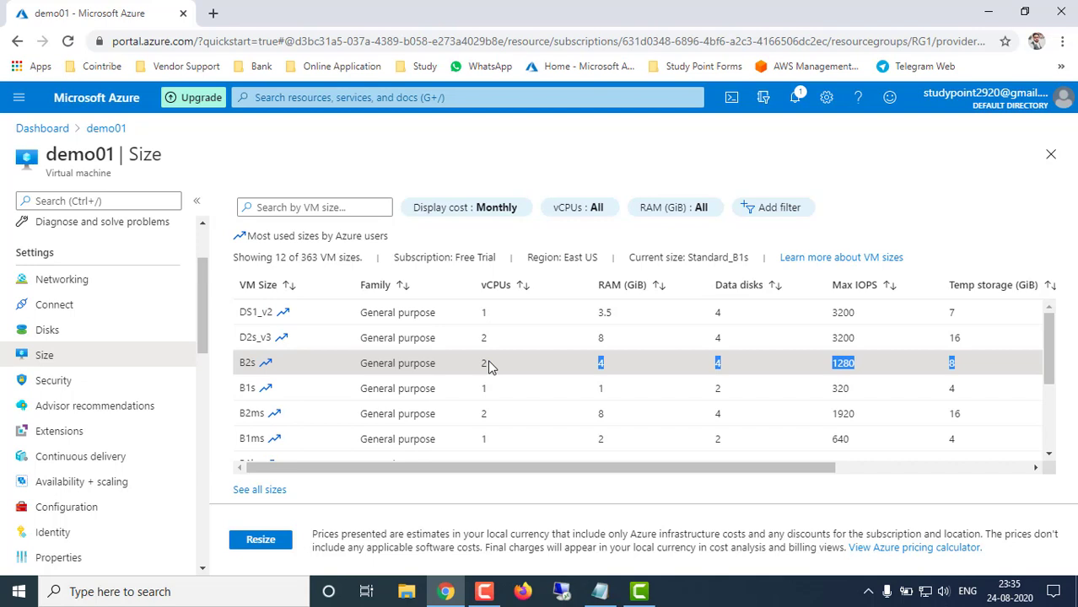
left_click(606, 366)
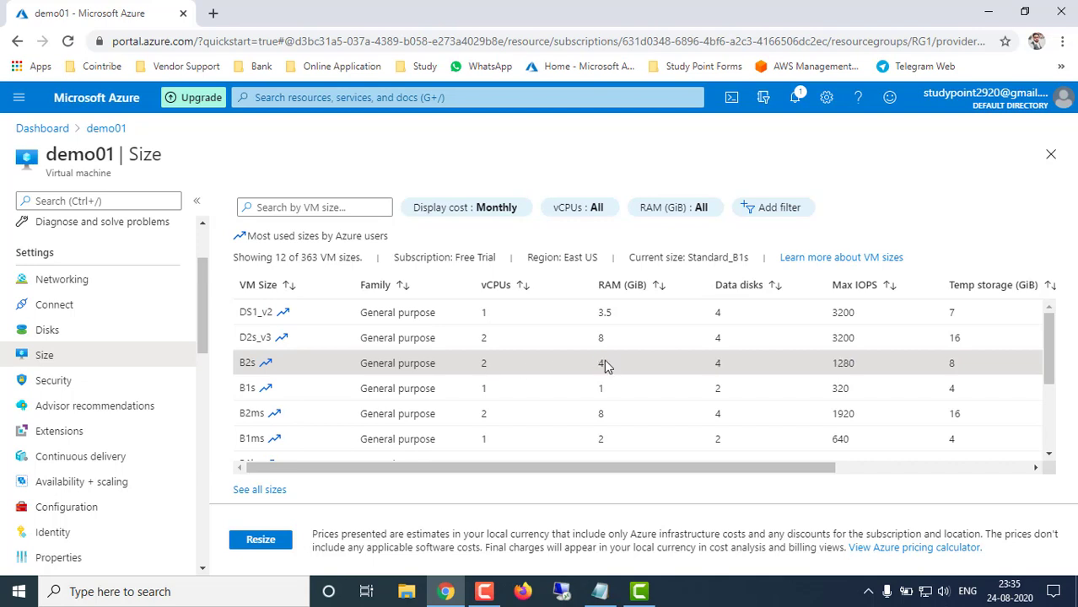
Resize demo01 to the B2ms size, check the resize notification and close the notifications
left_click(246, 414)
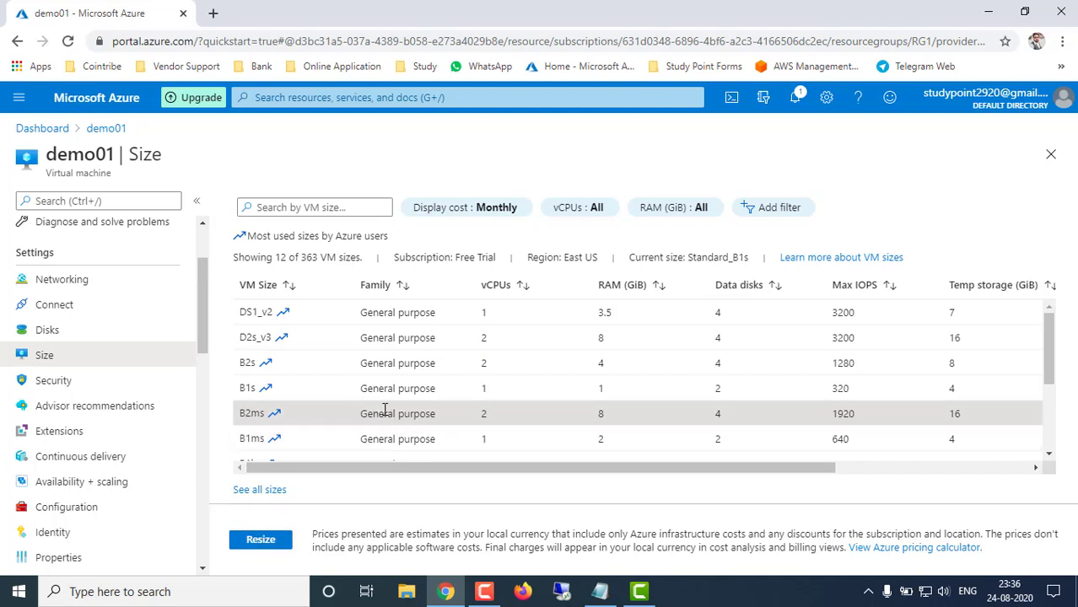
scroll(384, 410, "down", 1)
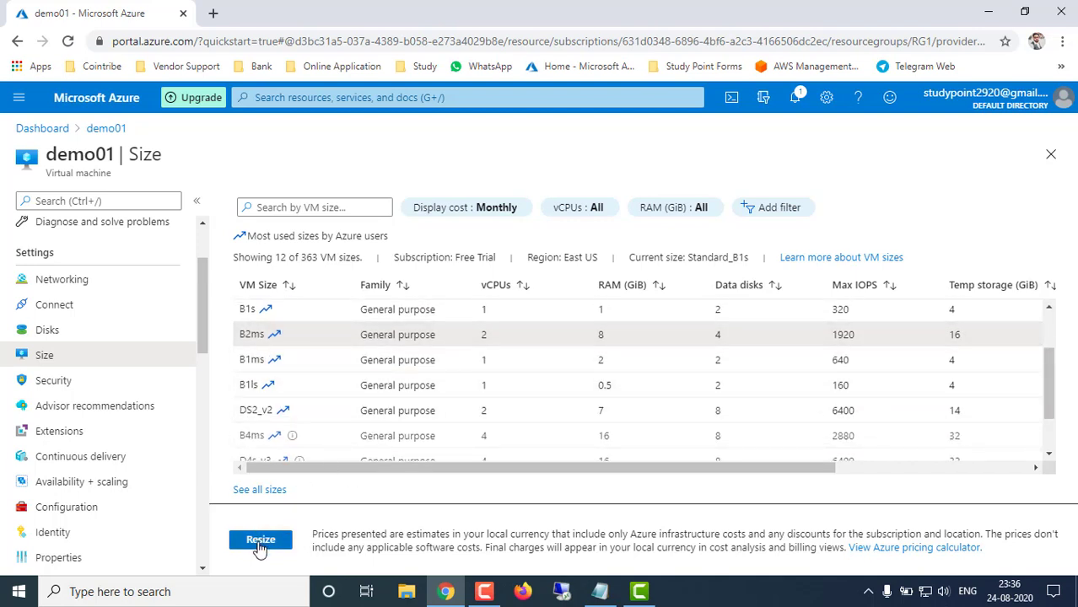
left_click(260, 544)
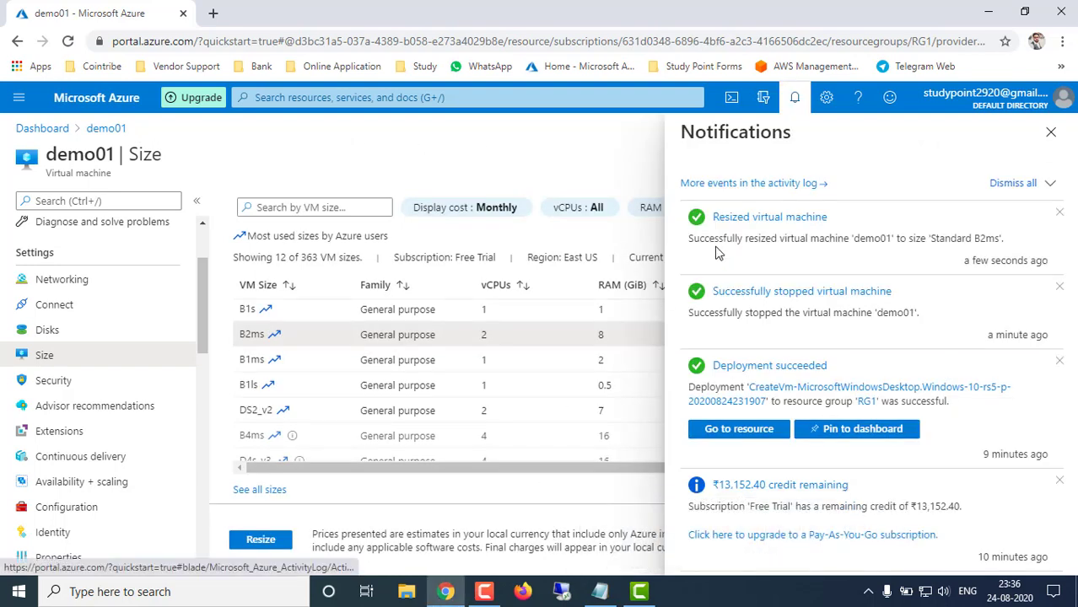
left_click_drag(703, 239, 1003, 238)
left_click(779, 237)
left_click(1003, 238)
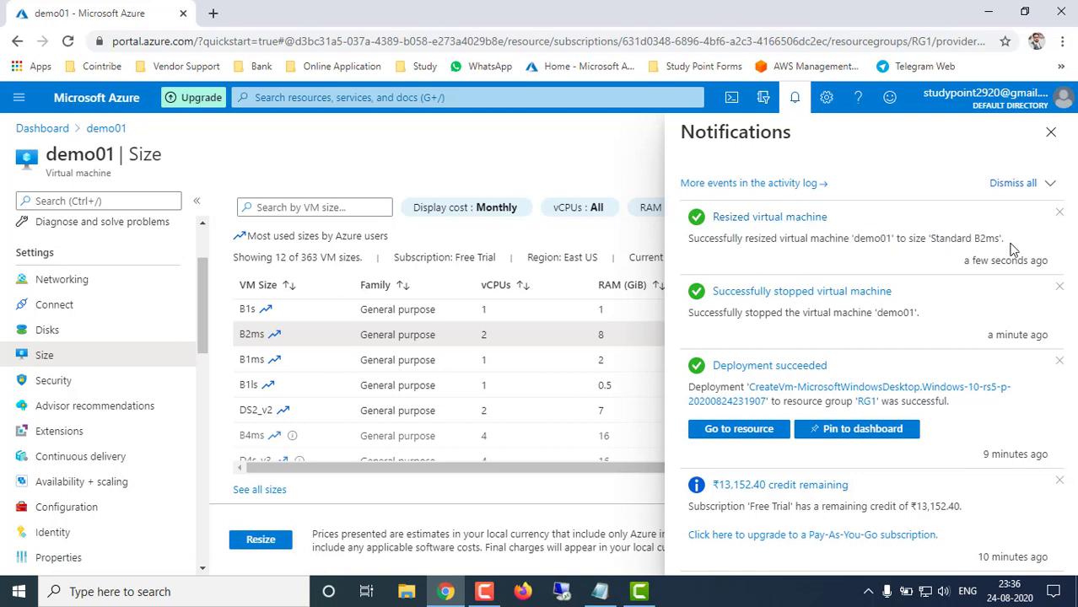
left_click(1051, 132)
Return to demo01's overview, refresh it and check the size shown for the virtual machine
scroll(74, 348, "up", 1)
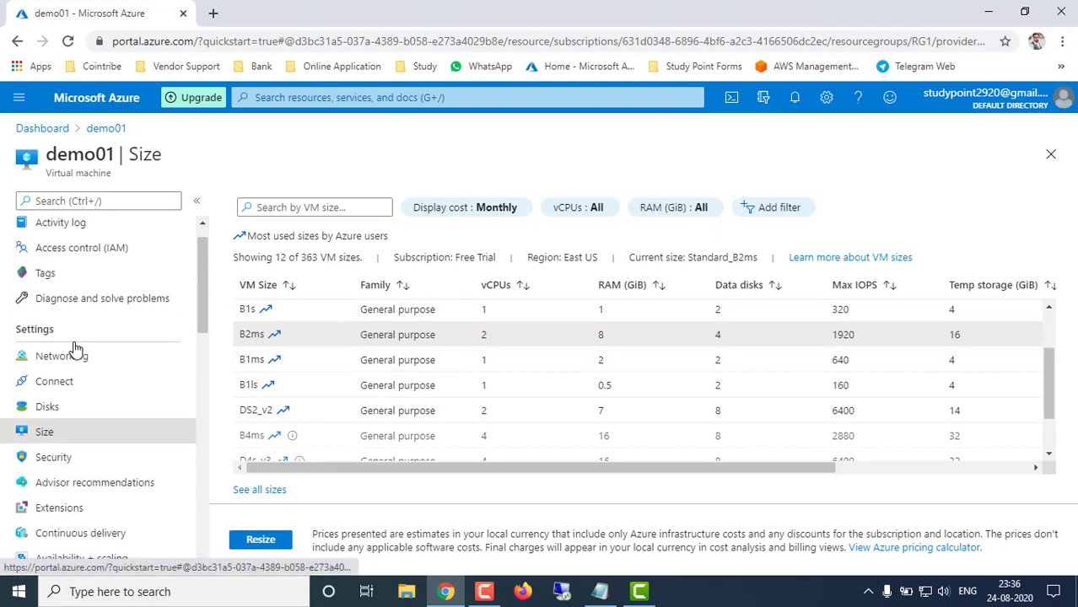
scroll(75, 349, "up", 1)
left_click(47, 232)
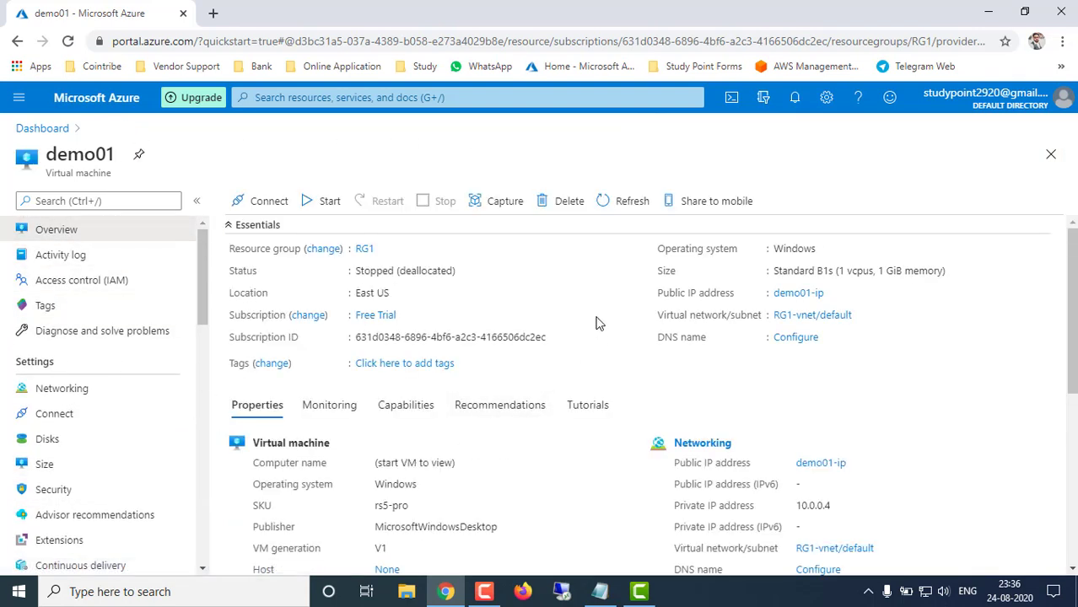
left_click_drag(818, 271, 945, 264)
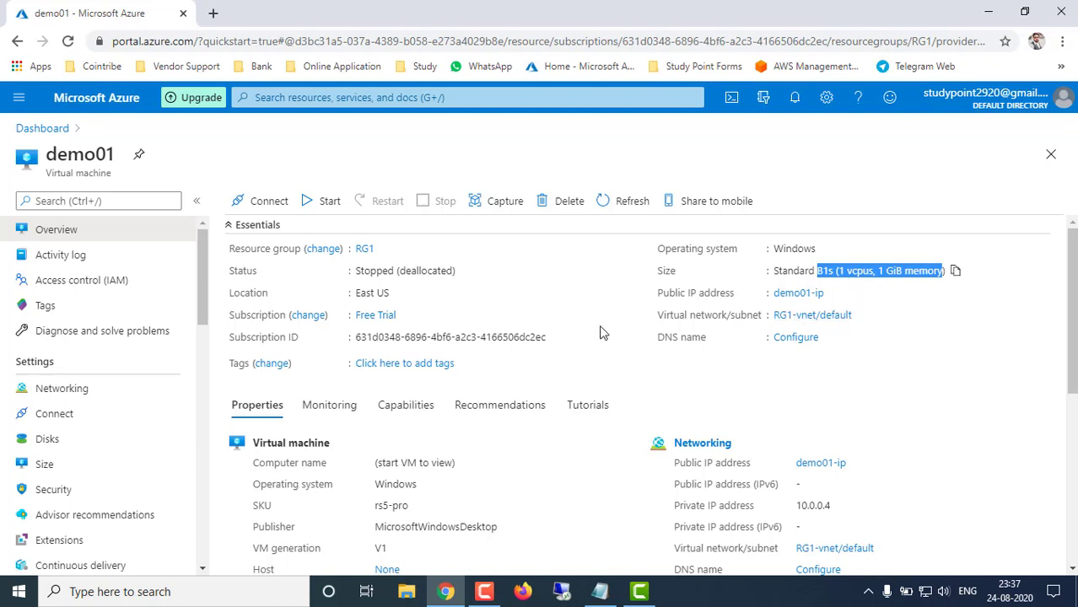
left_click(628, 203)
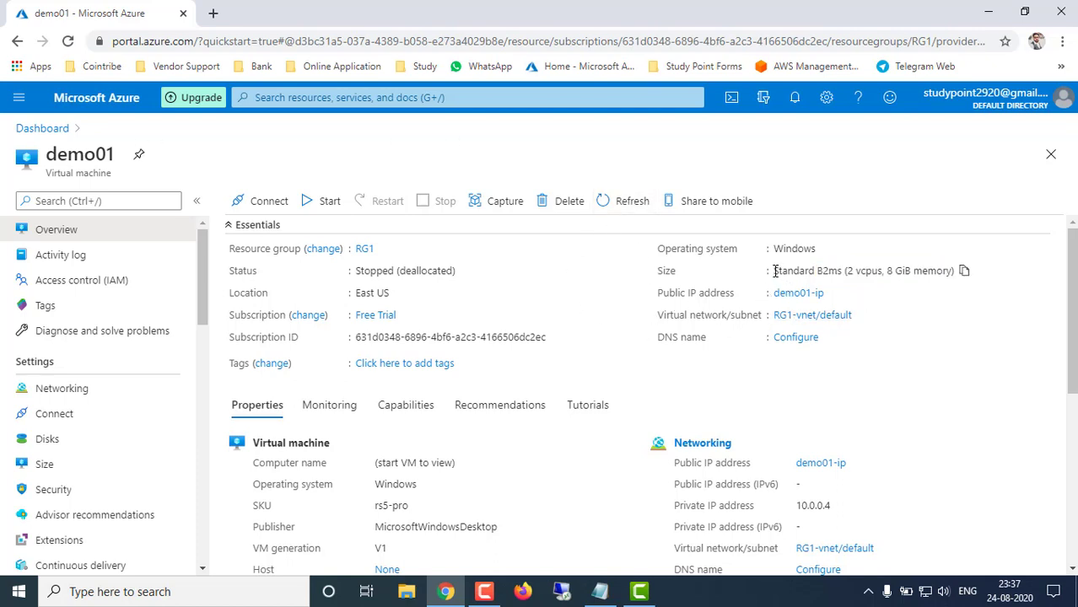
left_click_drag(774, 270, 953, 271)
left_click(875, 296)
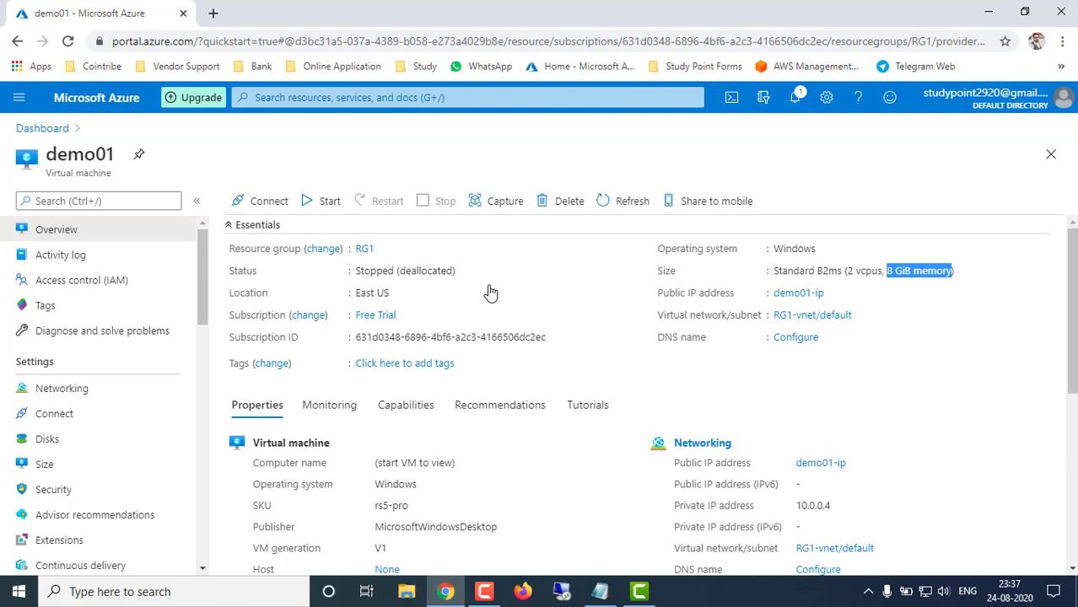
Refresh demo01's overview, copy its public IP address and try to connect to 13.90.28.39 with Remote Desktop Connection
left_click(631, 204)
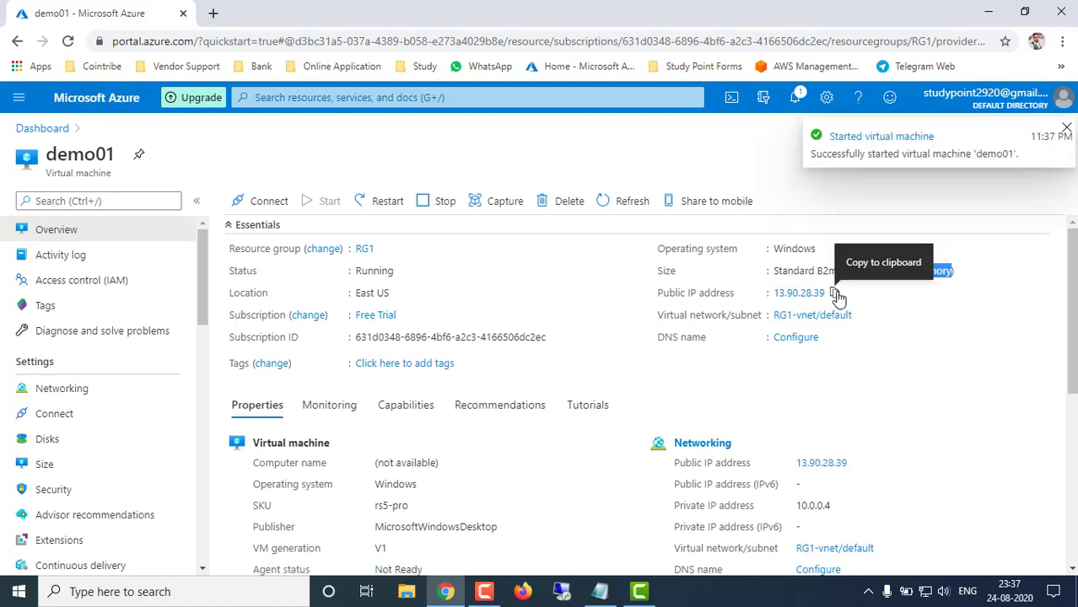
left_click(834, 293)
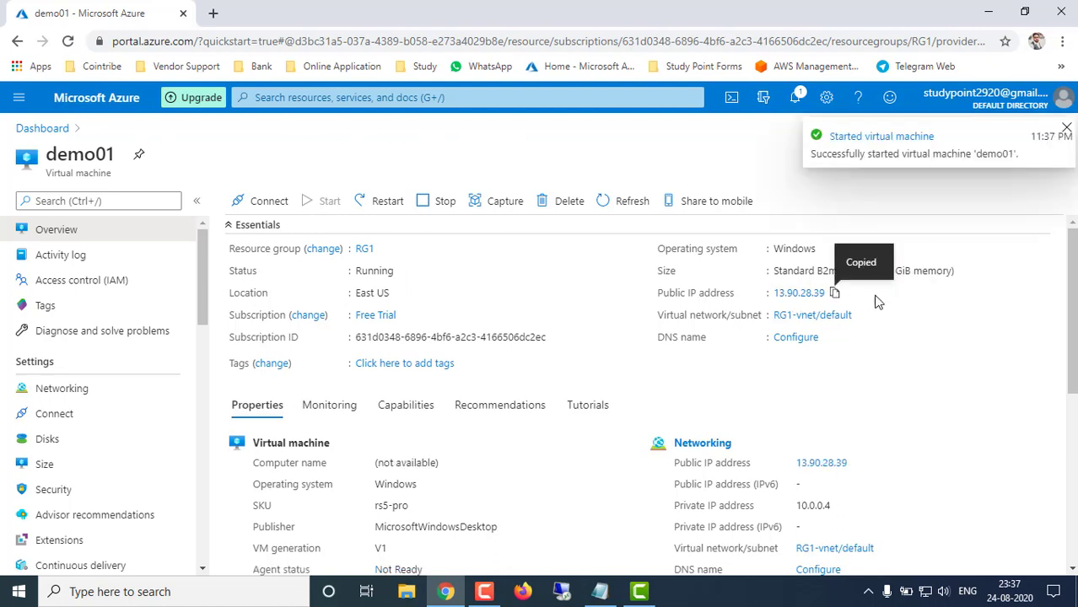
left_click(564, 594)
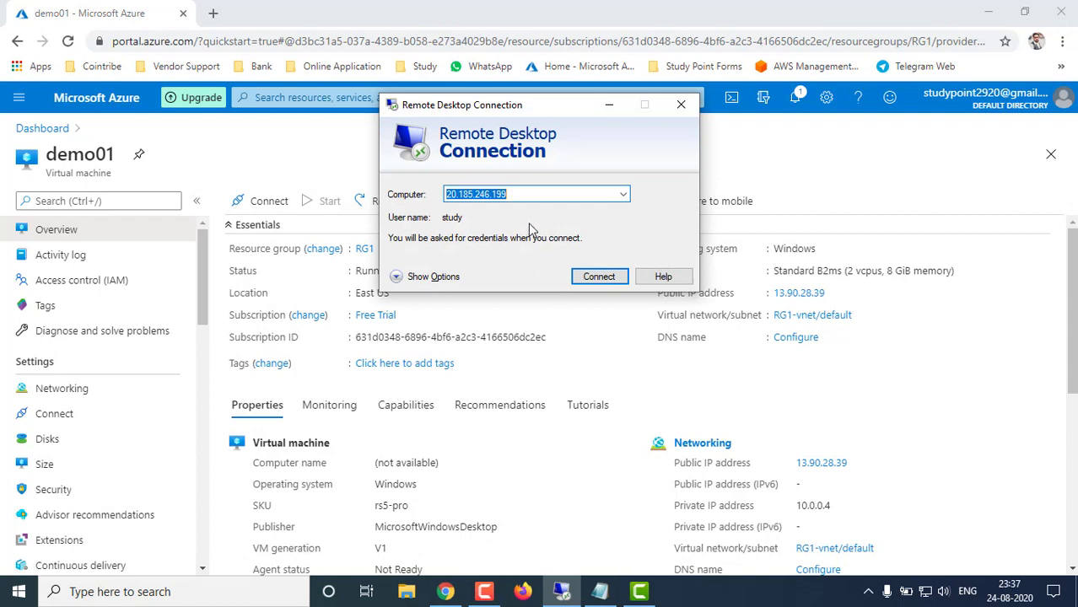
key("ctrl+v")
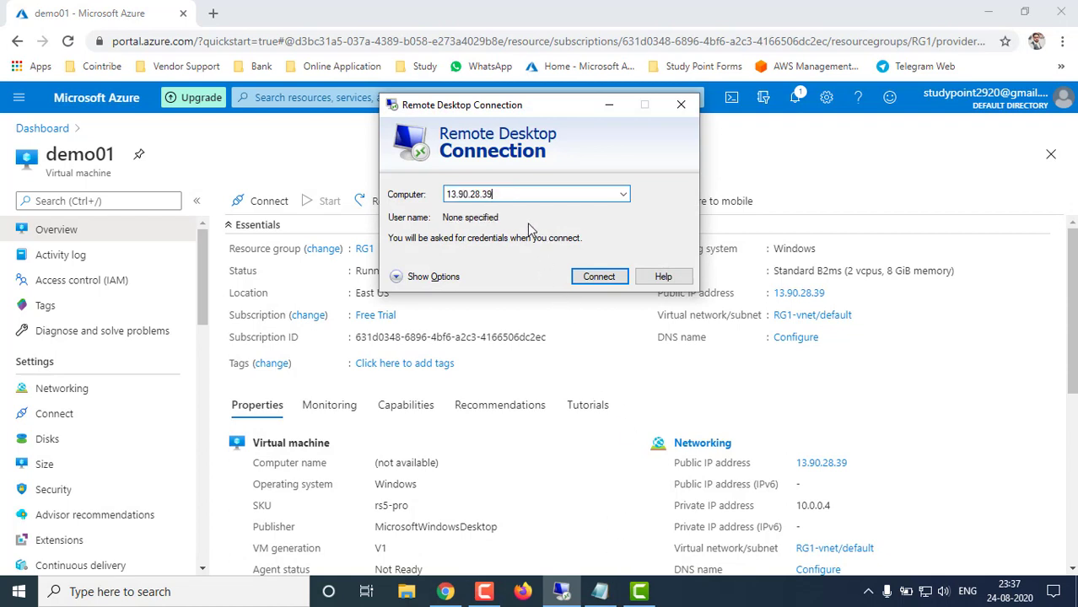
left_click(597, 277)
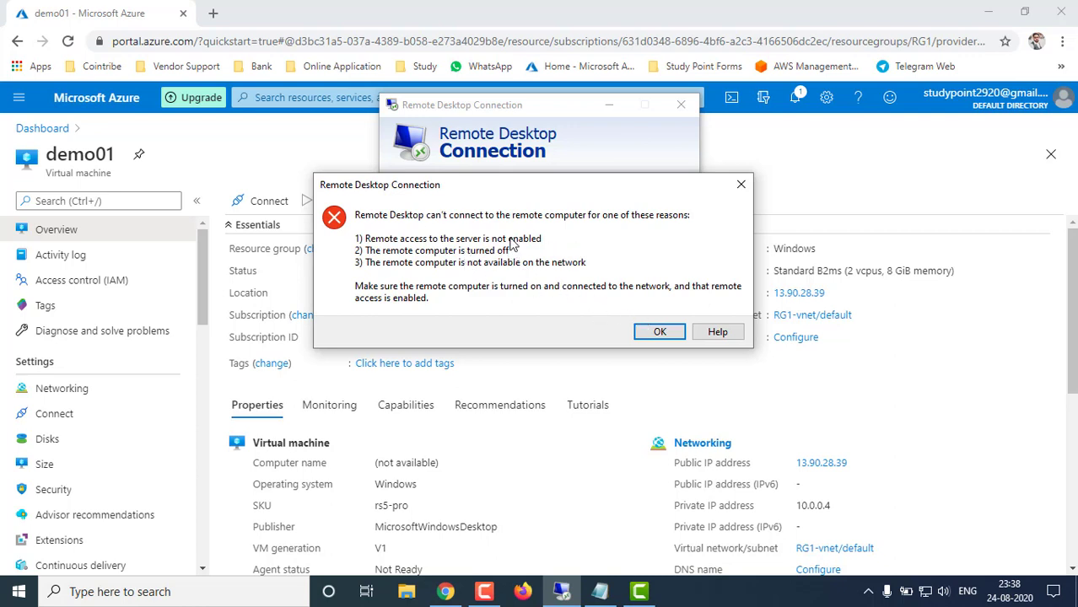
left_click(648, 333)
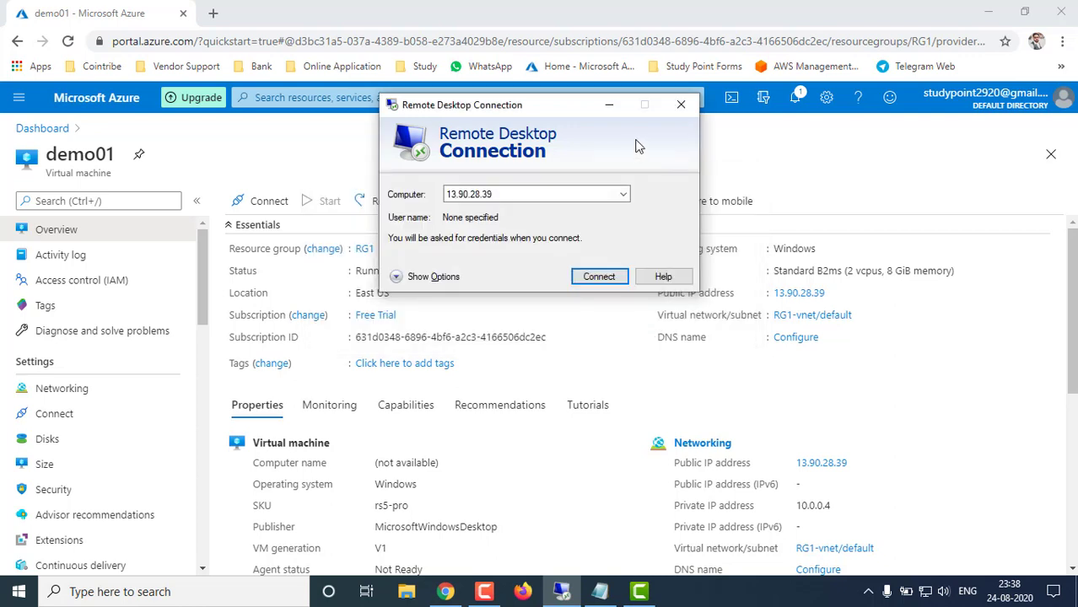
Set the Remote Desktop window aside and review demo01's public IP address in the Azure portal overview
left_click(609, 104)
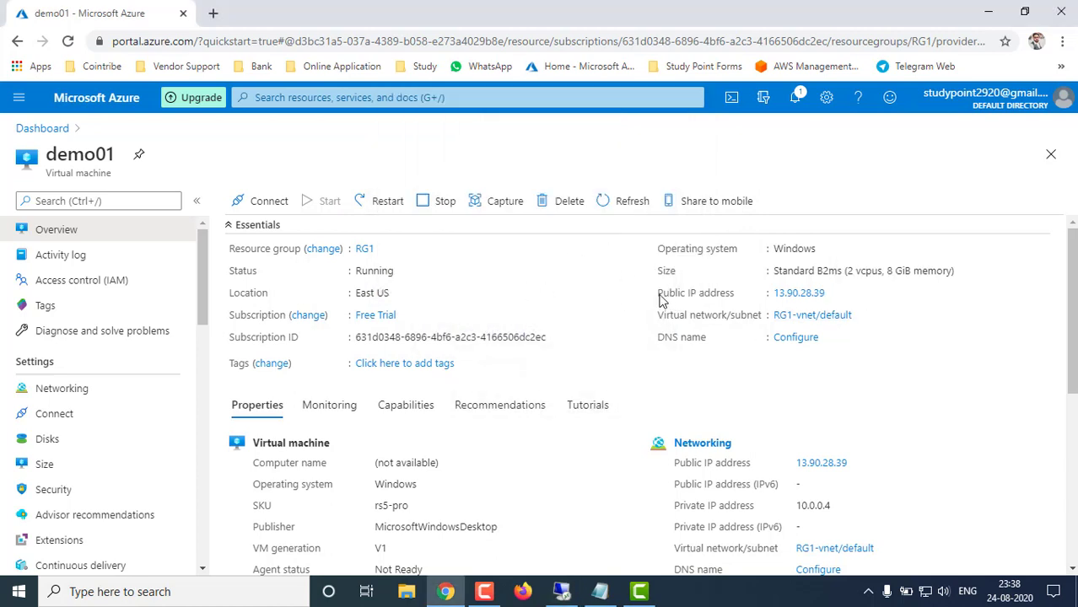
left_click_drag(657, 294, 726, 293)
left_click(691, 302)
left_click_drag(663, 302, 724, 295)
Connect to 13.90.28.39 in Remote Desktop with user name study and the account password, accepting the certificate warning
left_click(561, 592)
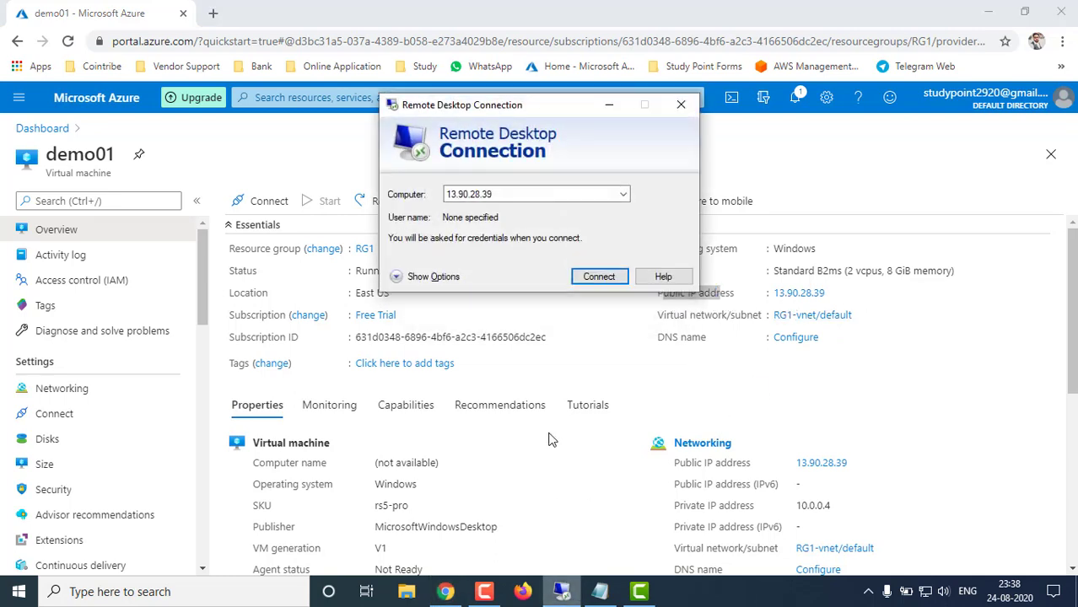
left_click(599, 277)
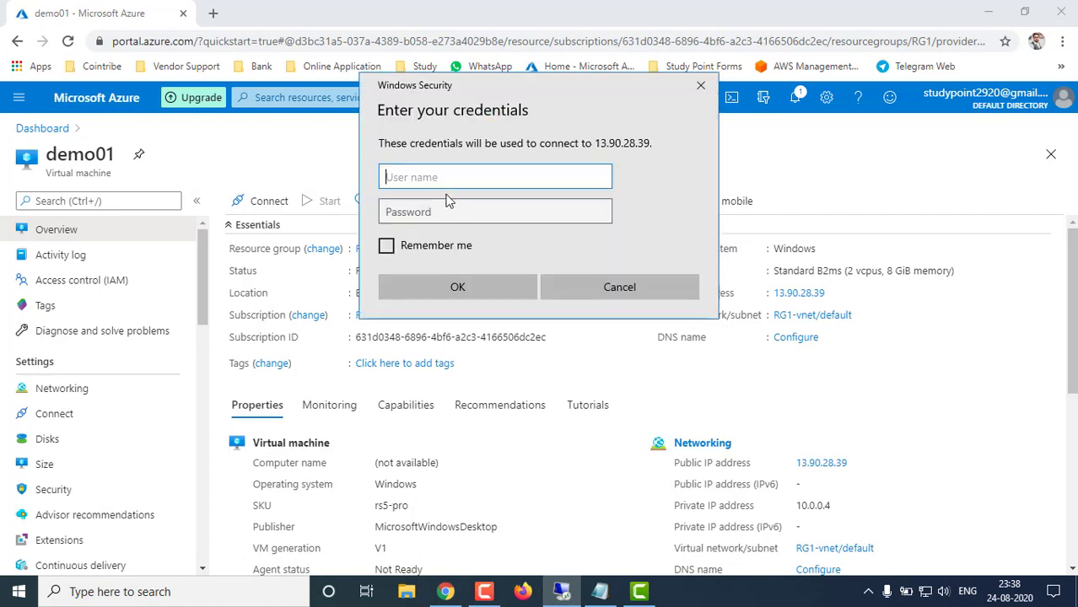
type("study")
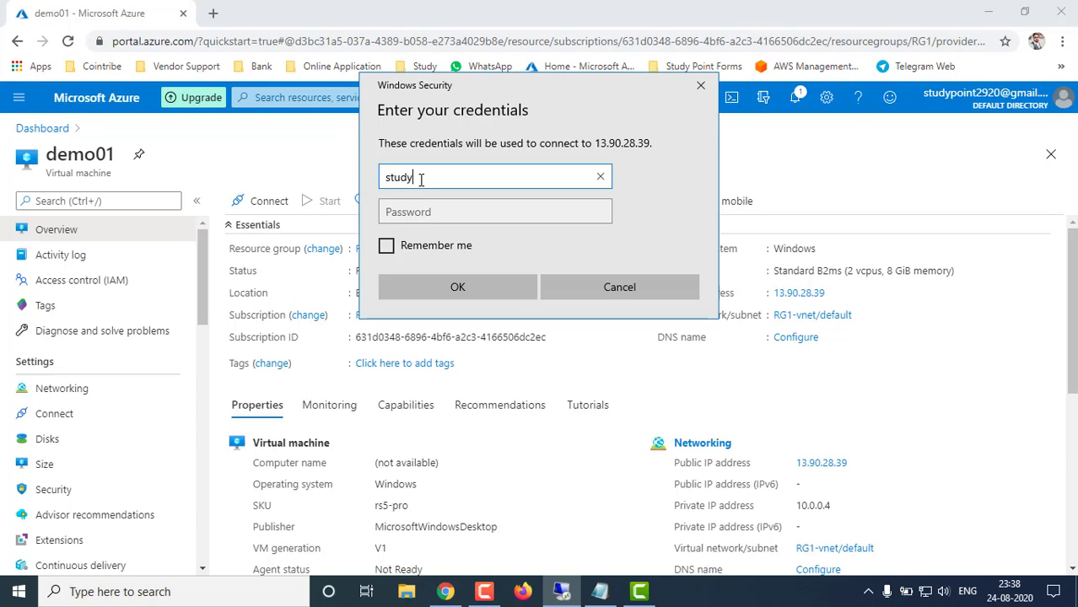
key("Tab")
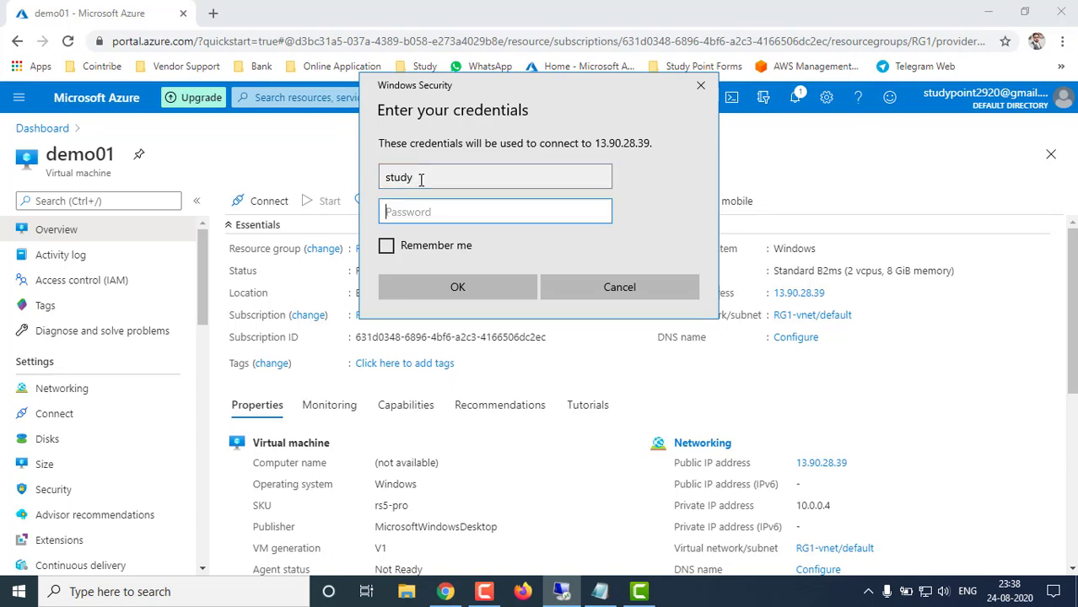
type("•••••")
key("Return")
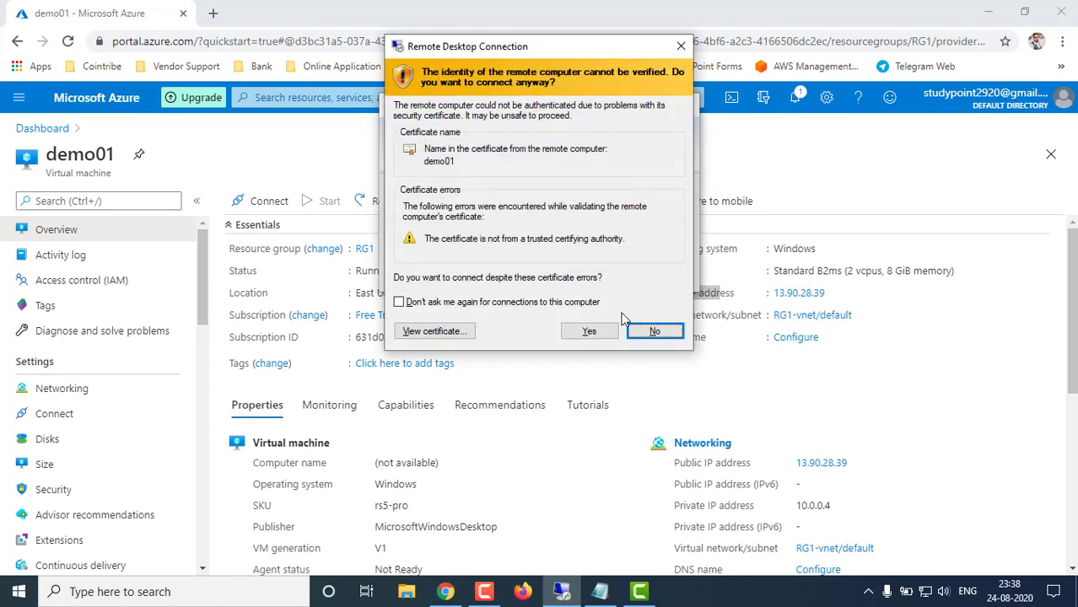
left_click(589, 332)
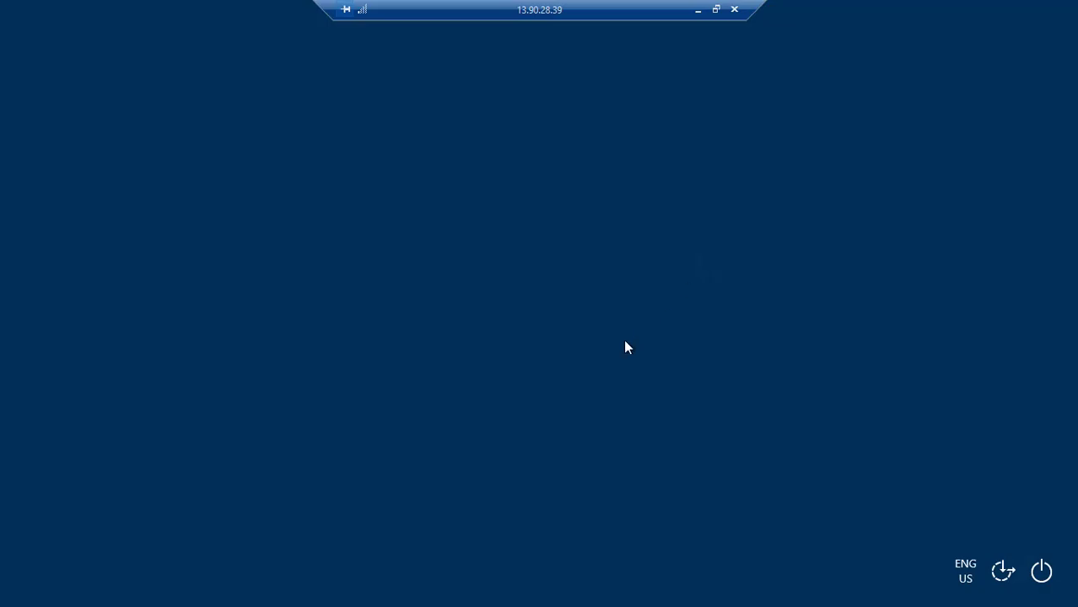
key("Return")
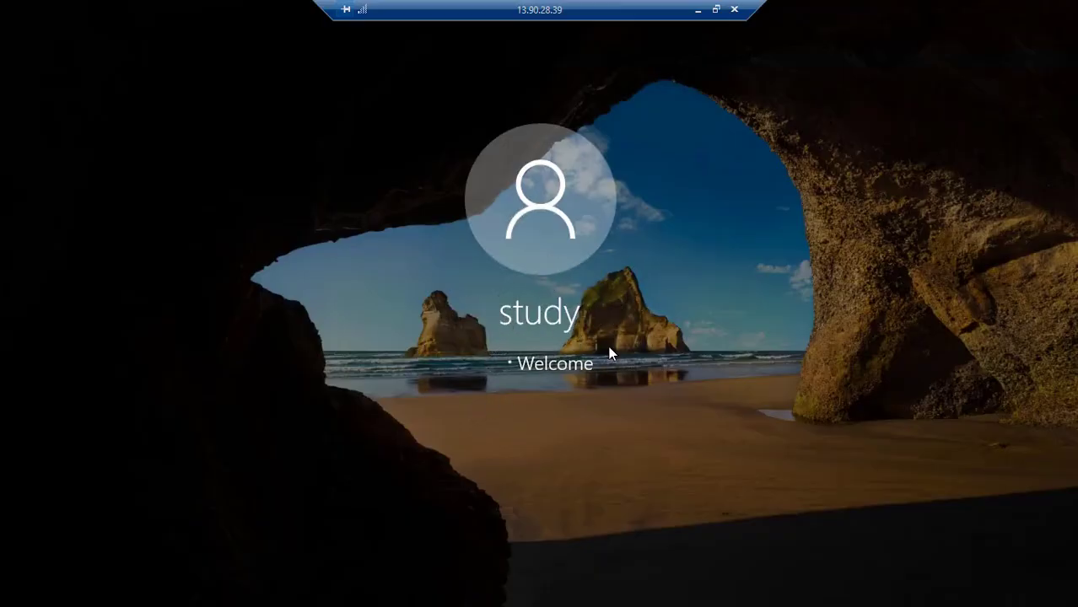
Check the Azure portal notifications for demo01, close them and return to the 13.90.28.39 remote session
left_click(699, 12)
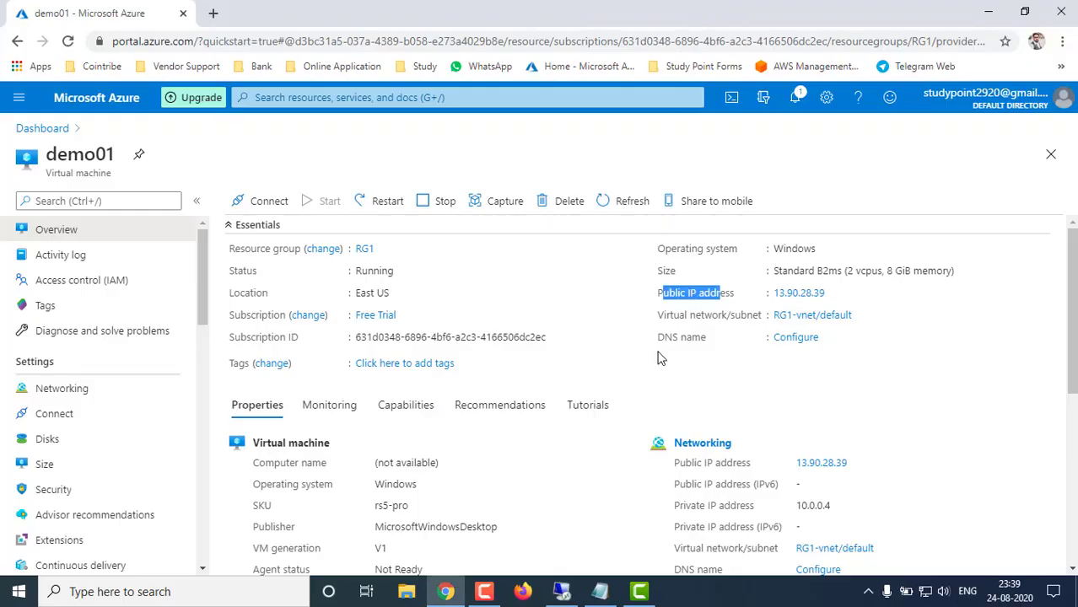
left_click(797, 98)
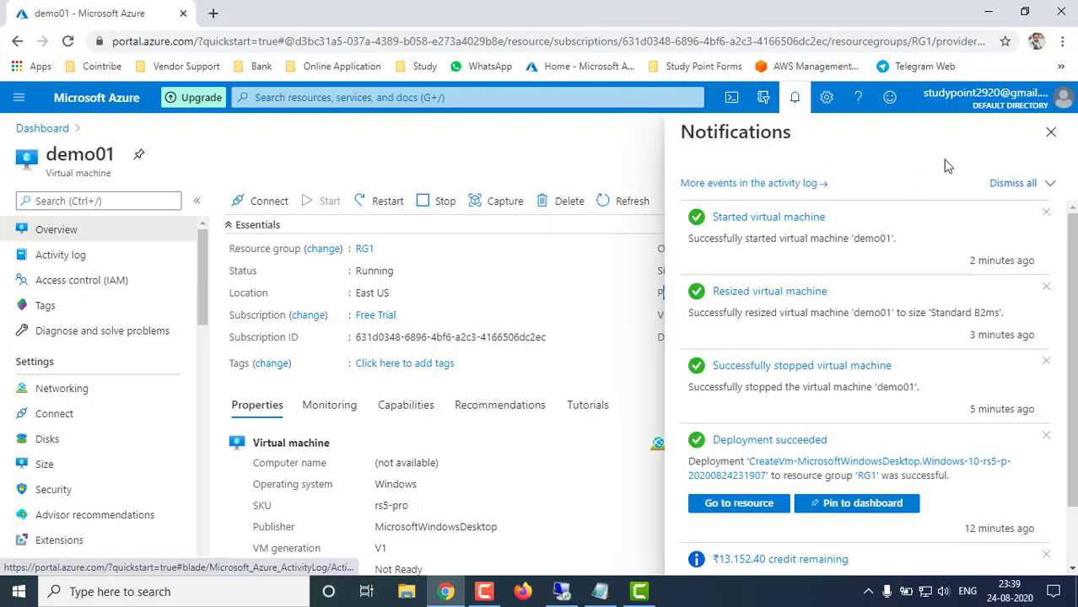
left_click(1050, 133)
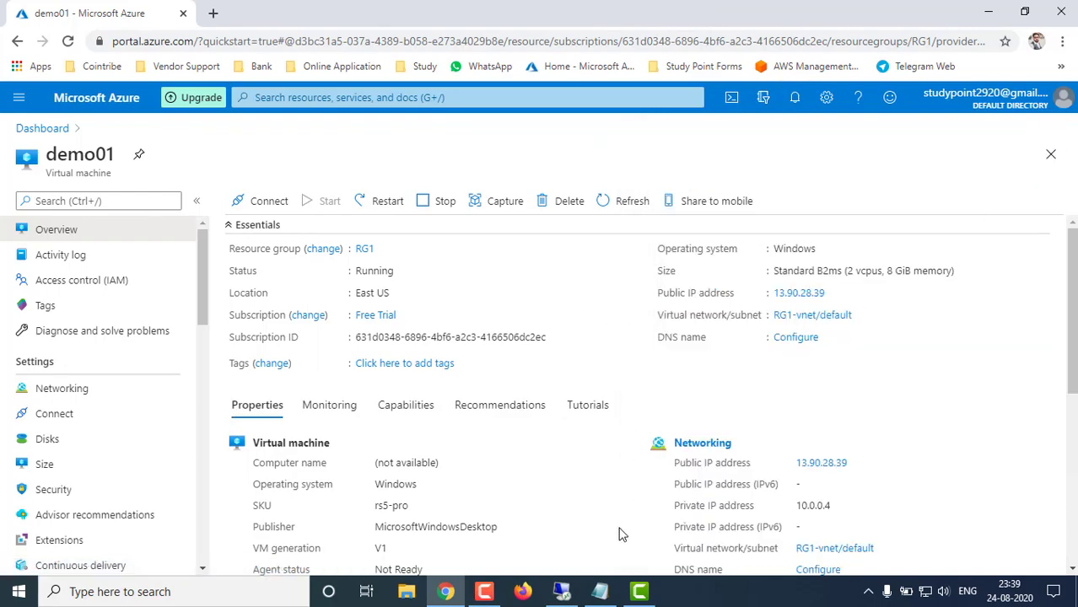
left_click(561, 591)
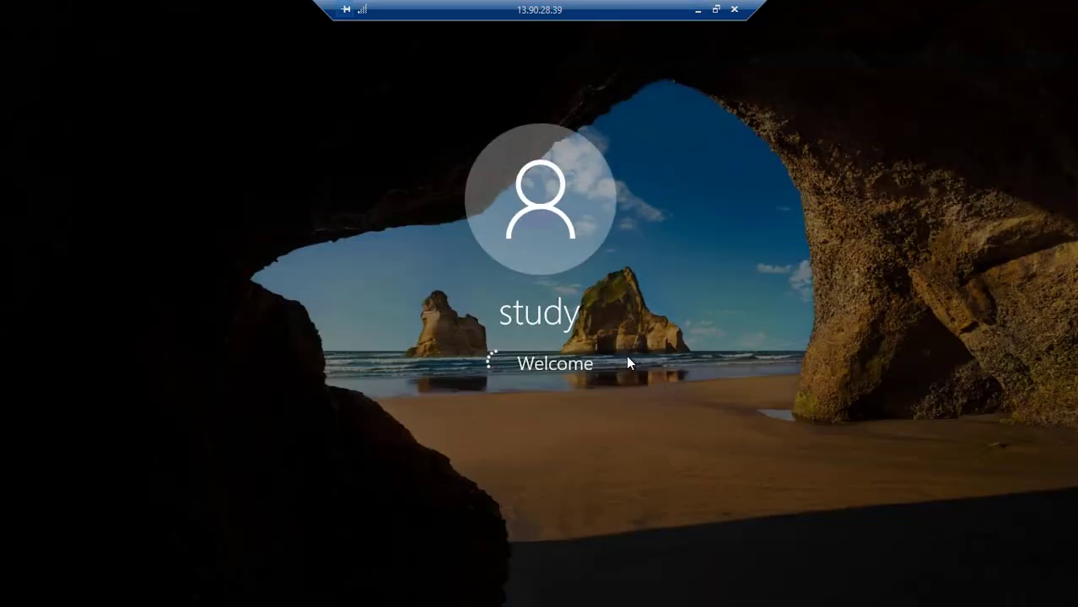
left_click(697, 10)
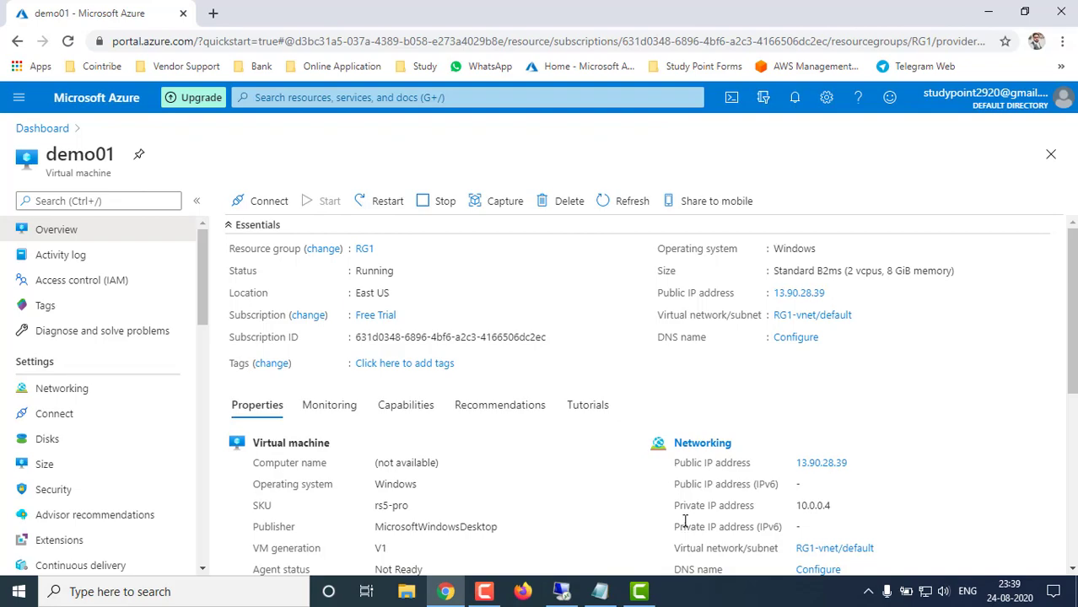
left_click(561, 591)
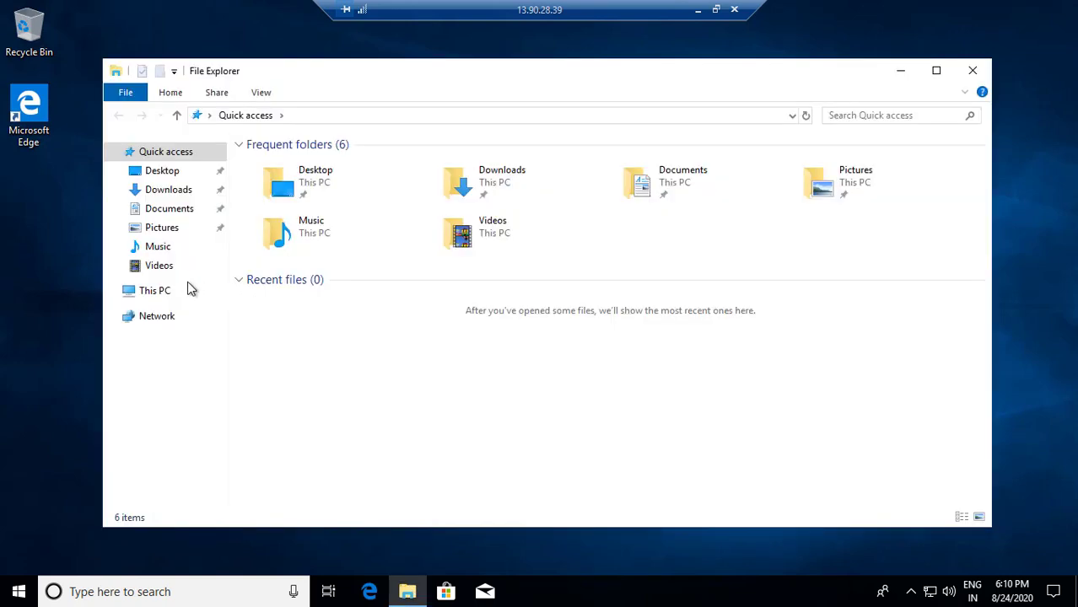
Show This PC in the remote machine's File Explorer and open its properties
left_click(156, 291)
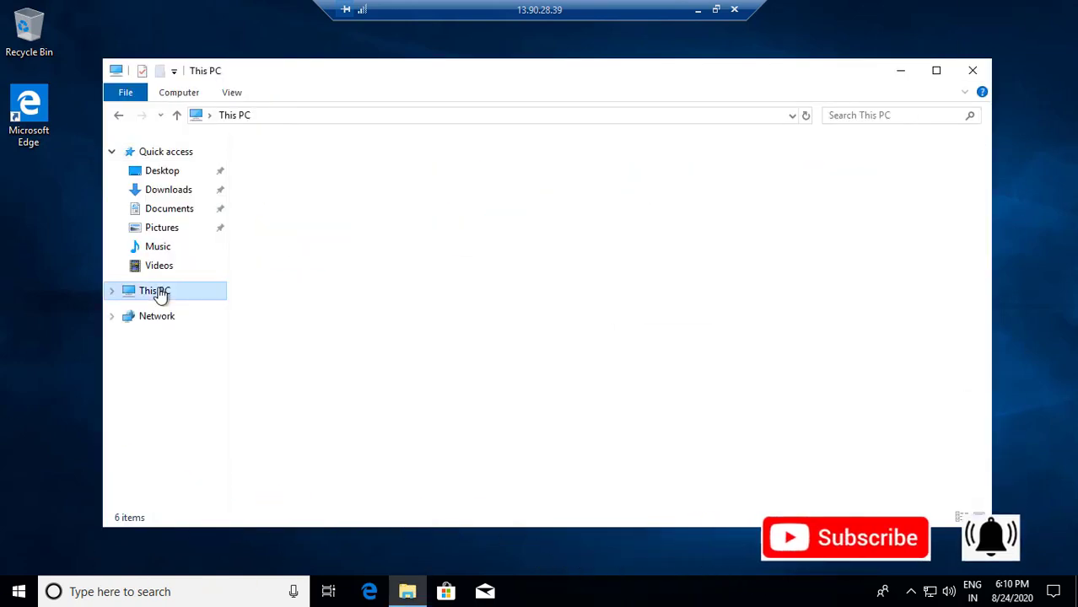
right_click(158, 292)
left_click(226, 499)
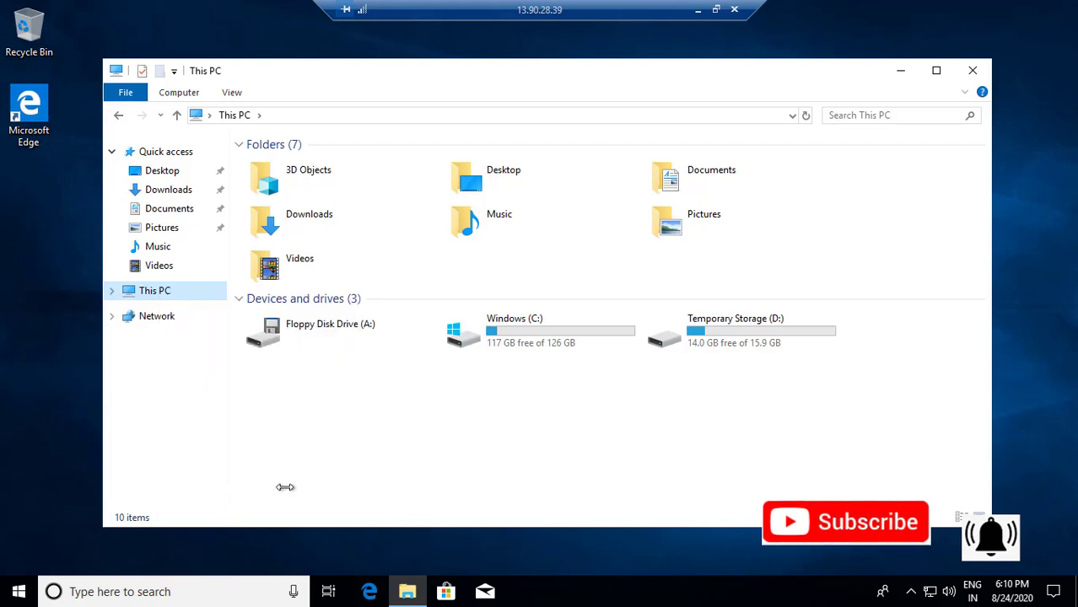